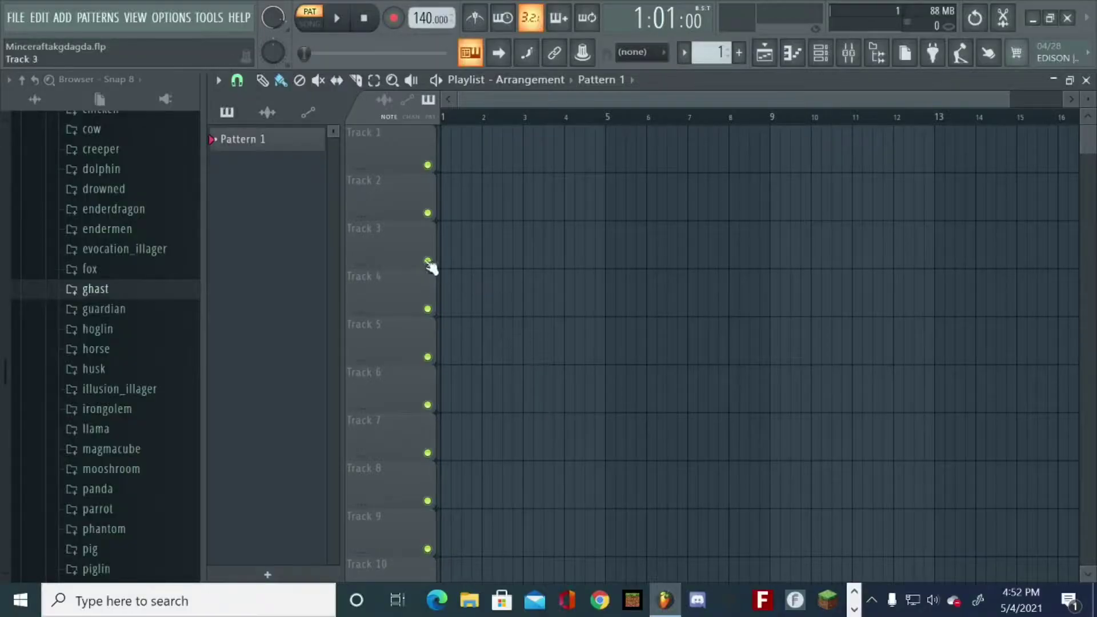
Look through the mob folder of the Minecraft Sounds 1.16 library, including the samples in the polarbear and vex folders.
scroll(516, 121, "down", 1)
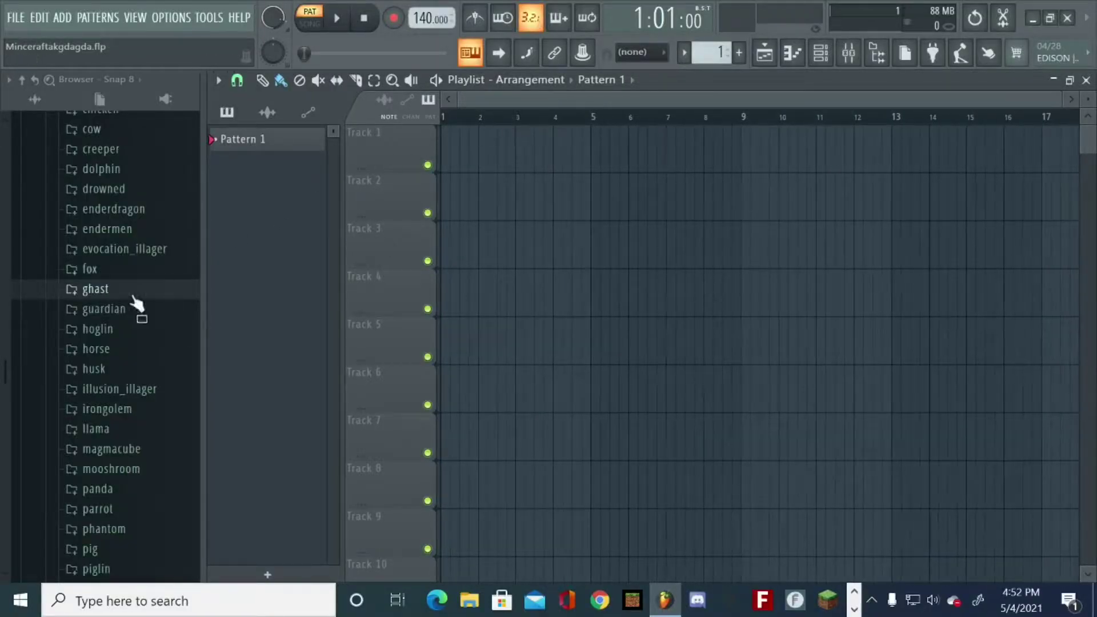
scroll(104, 285, "up", 10)
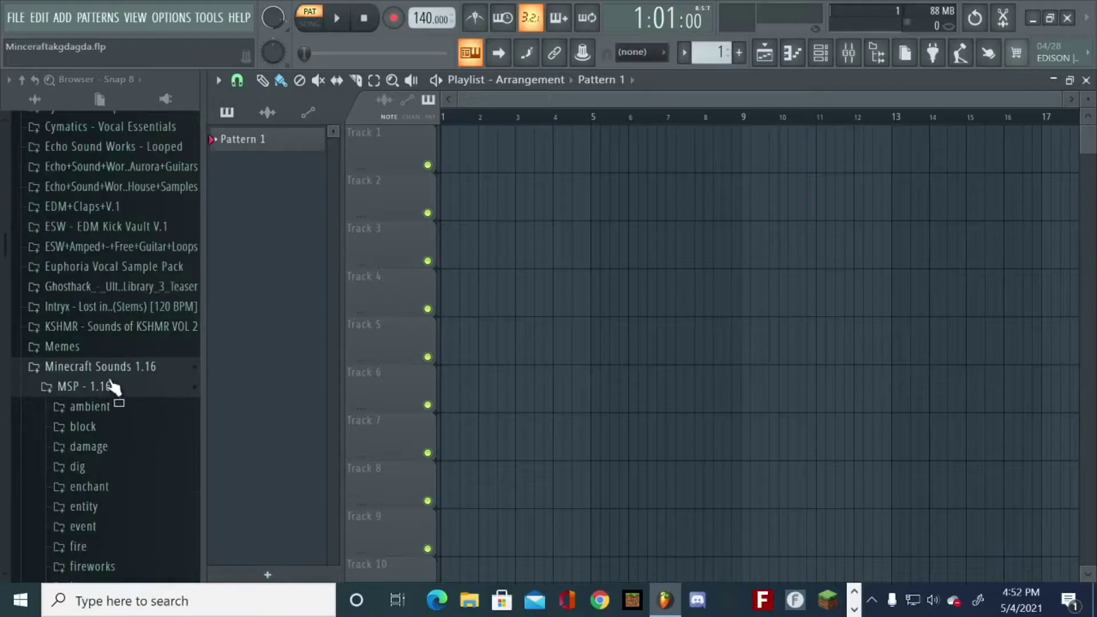
scroll(103, 382, "down", 5)
scroll(95, 374, "up", 3)
scroll(96, 375, "down", 4)
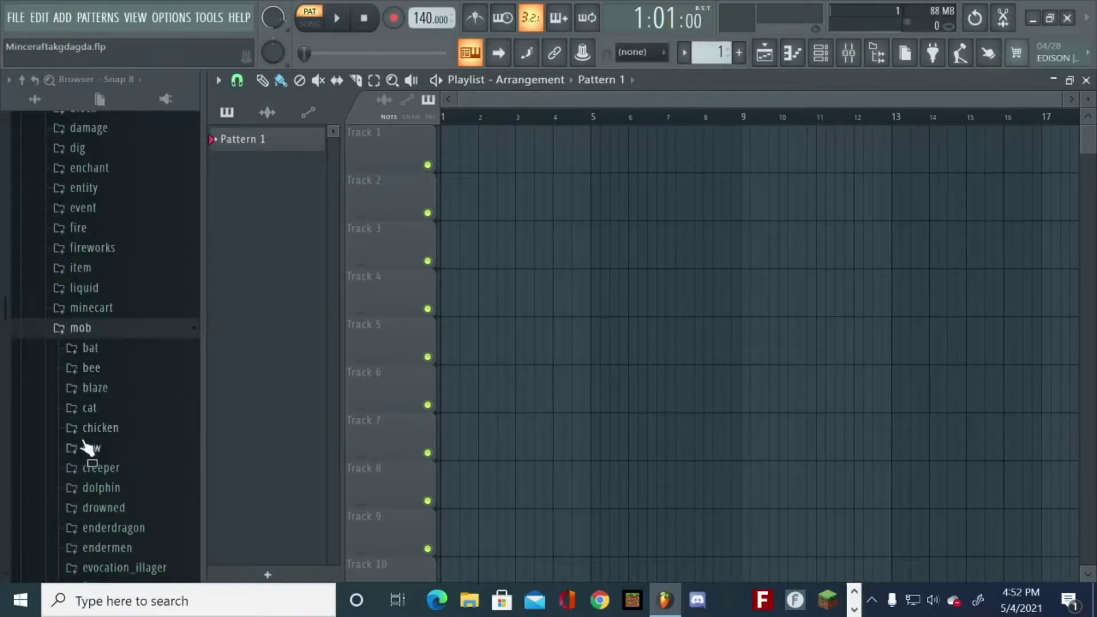
scroll(85, 447, "down", 10)
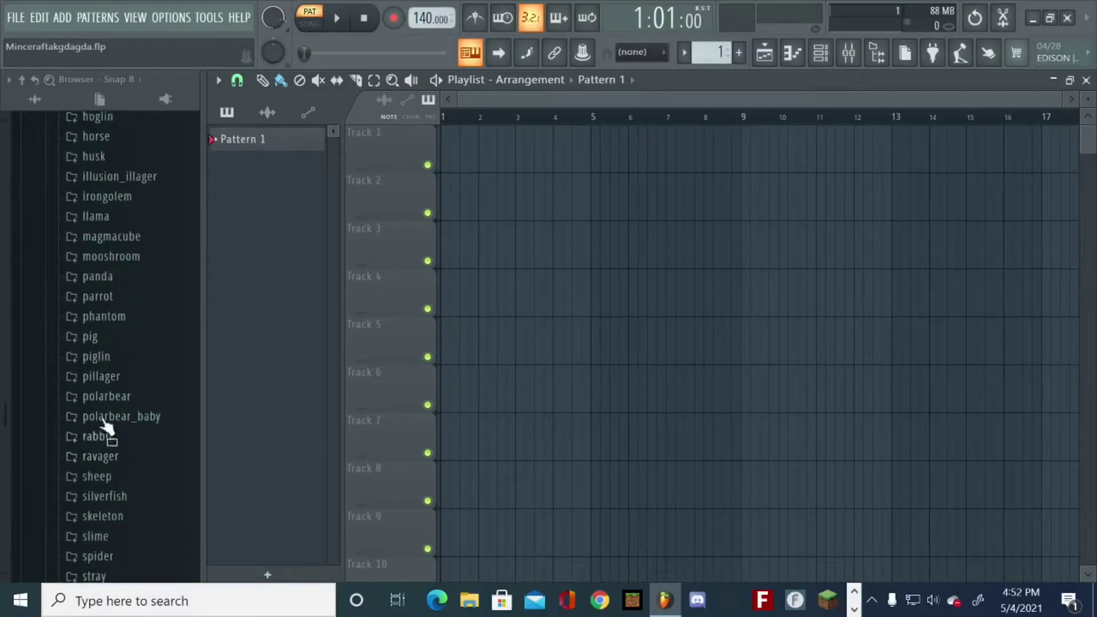
left_click(116, 396)
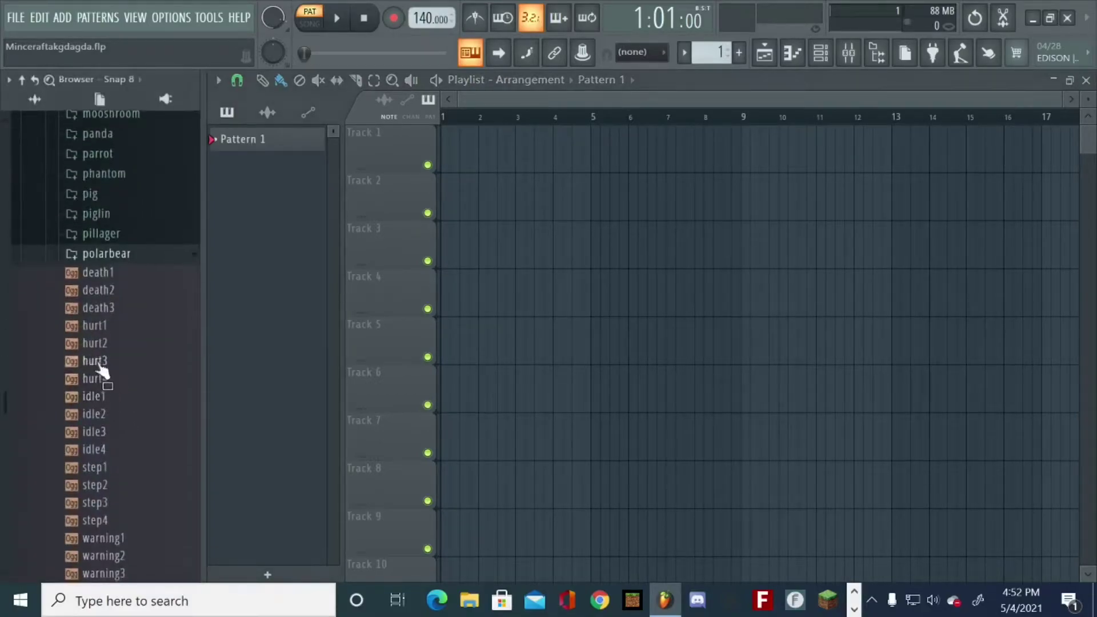
scroll(127, 400, "up", 2)
left_click(123, 412)
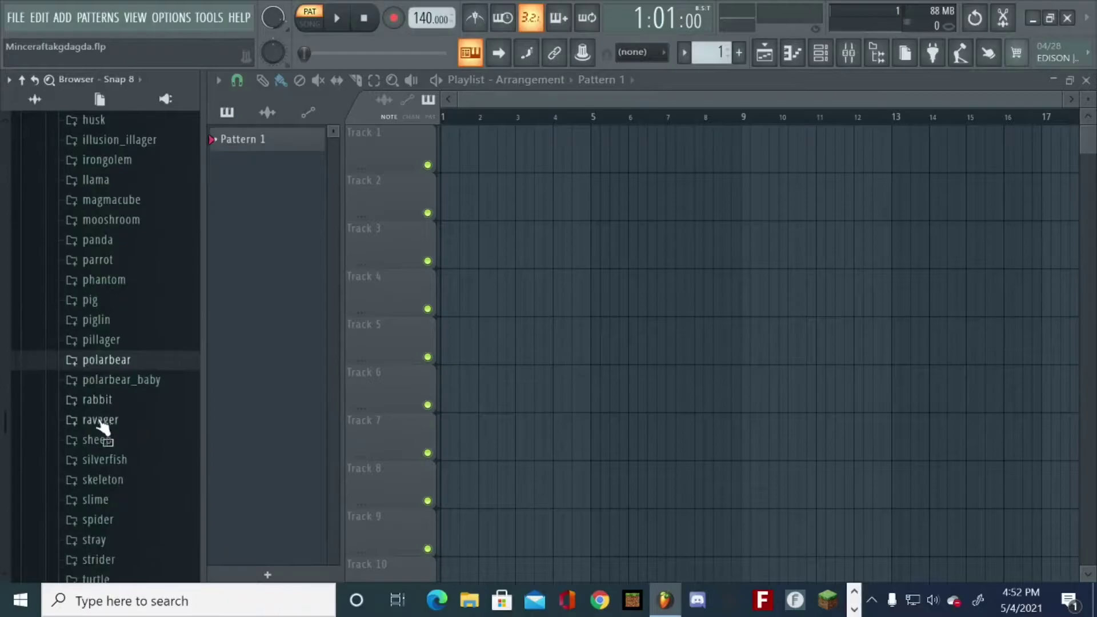
scroll(109, 429, "down", 4)
left_click(101, 387)
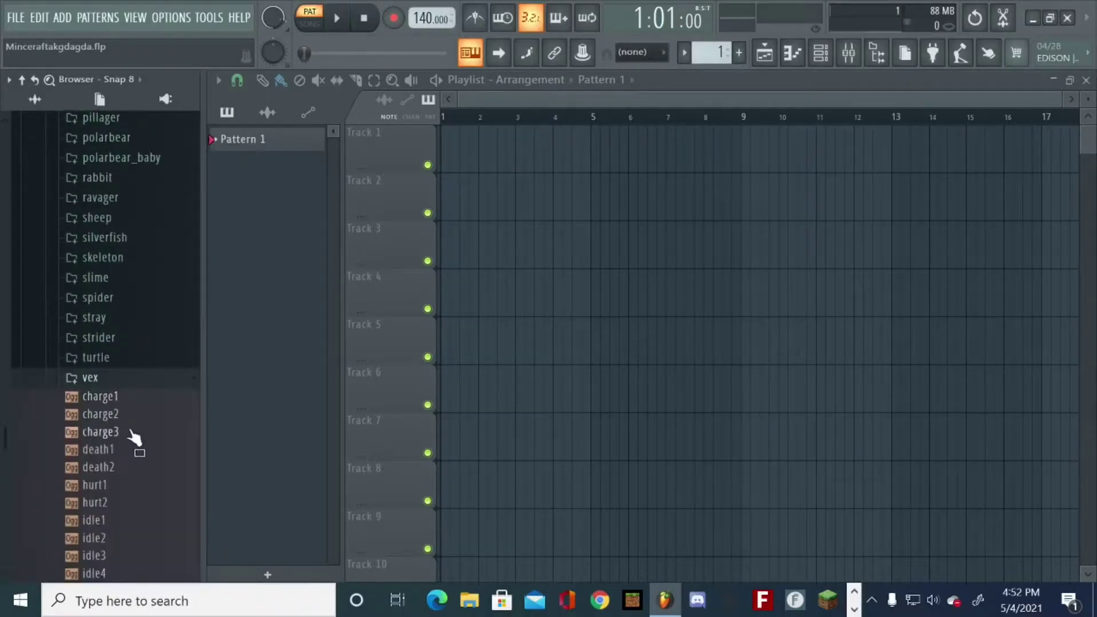
left_click(122, 384)
Collapse the mob folder and place the cave4 sample from the ambient cave folder on Track 1 at bar 1.
scroll(135, 392, "up", 10)
left_click(96, 393)
scroll(103, 400, "up", 5)
scroll(111, 406, "down", 3)
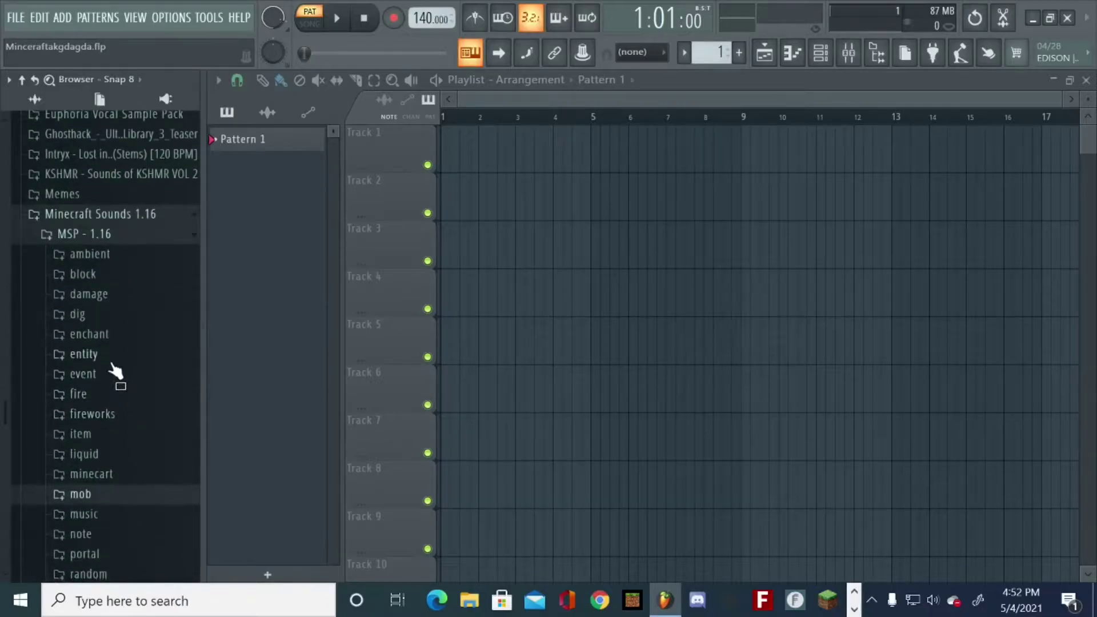
scroll(109, 370, "down", 3)
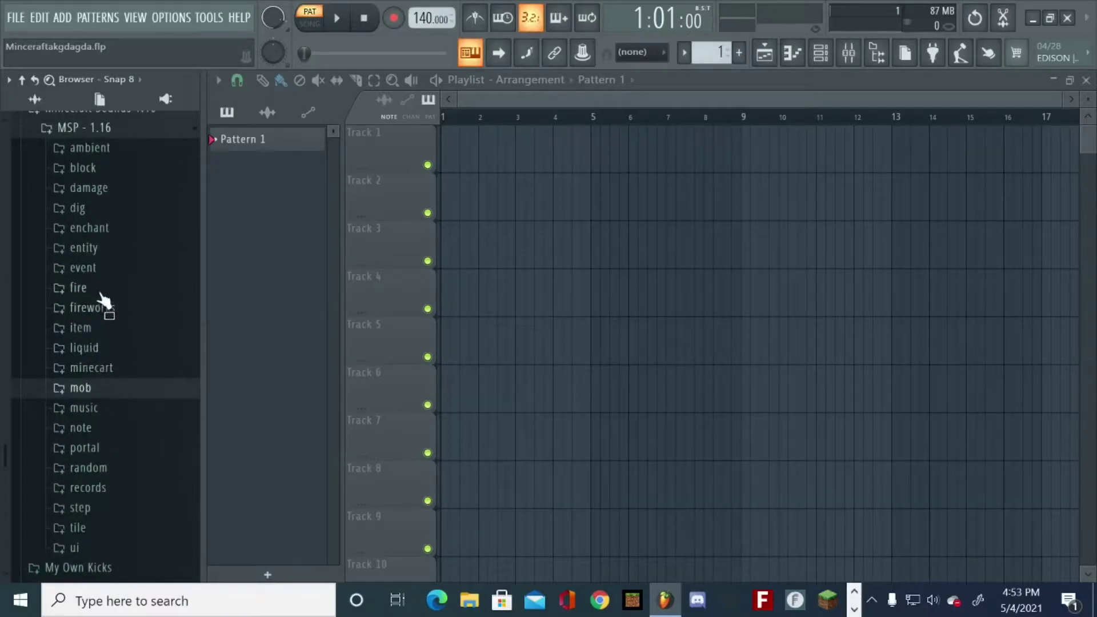
scroll(100, 297, "up", 3)
left_click(106, 256)
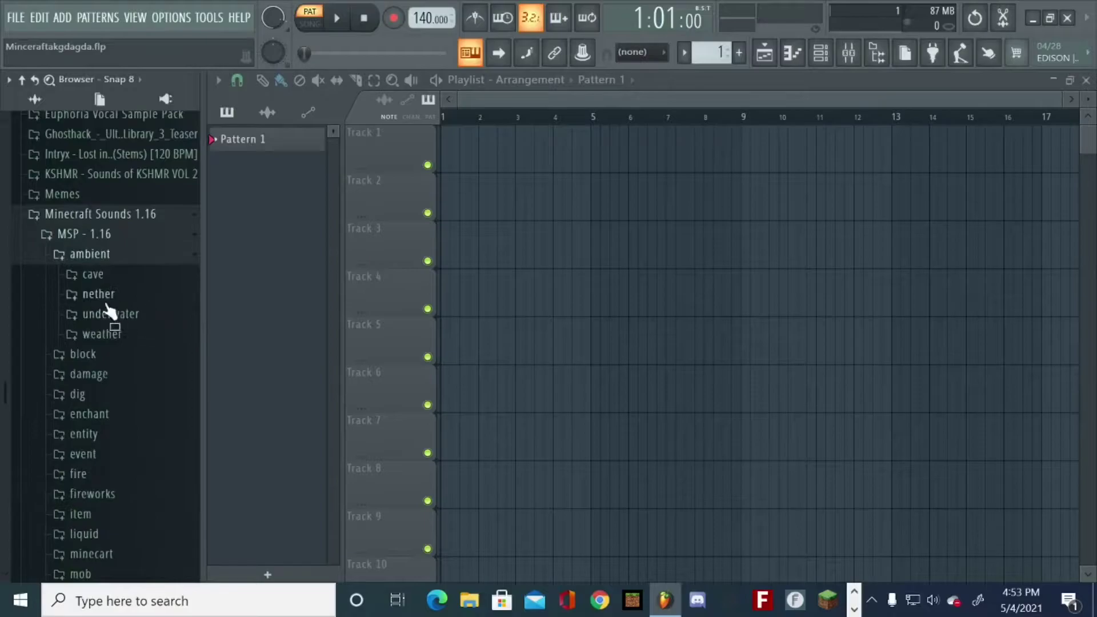
left_click(93, 274)
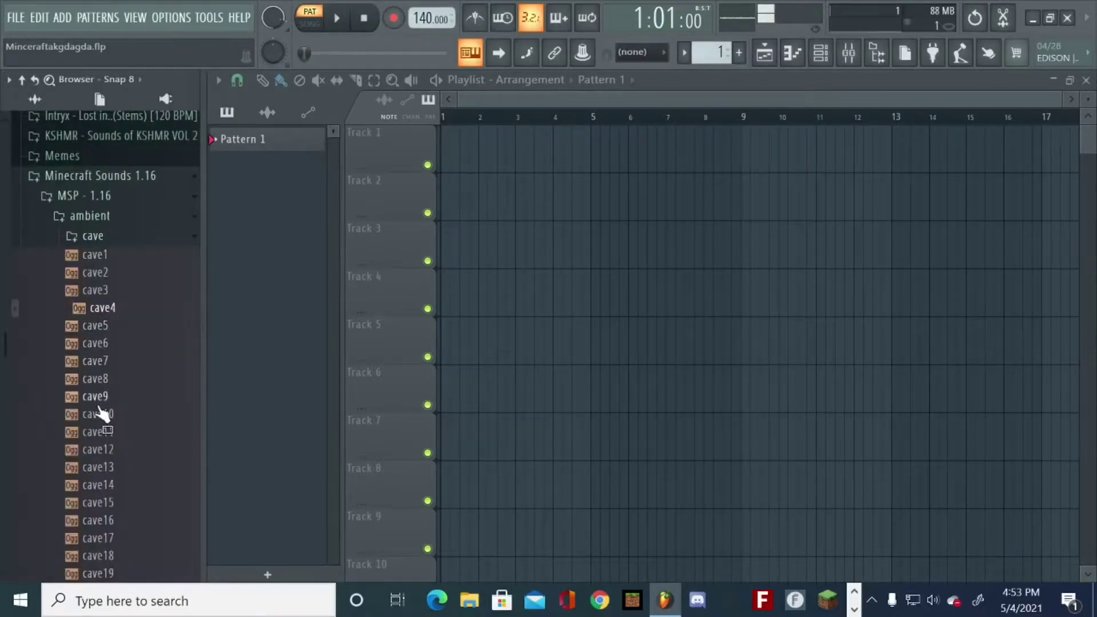
left_click_drag(96, 316, 511, 190)
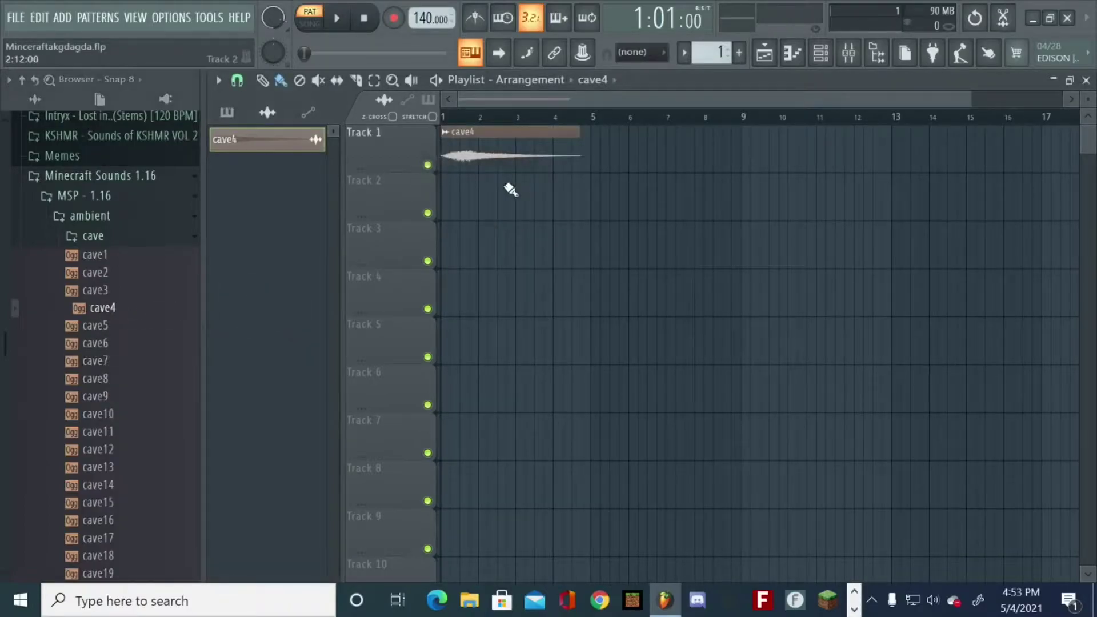
Add Fruity parametric EQ 2 to mixer Insert 1 and pull band 1 down to cut the low end.
key("F6")
double_click(405, 203)
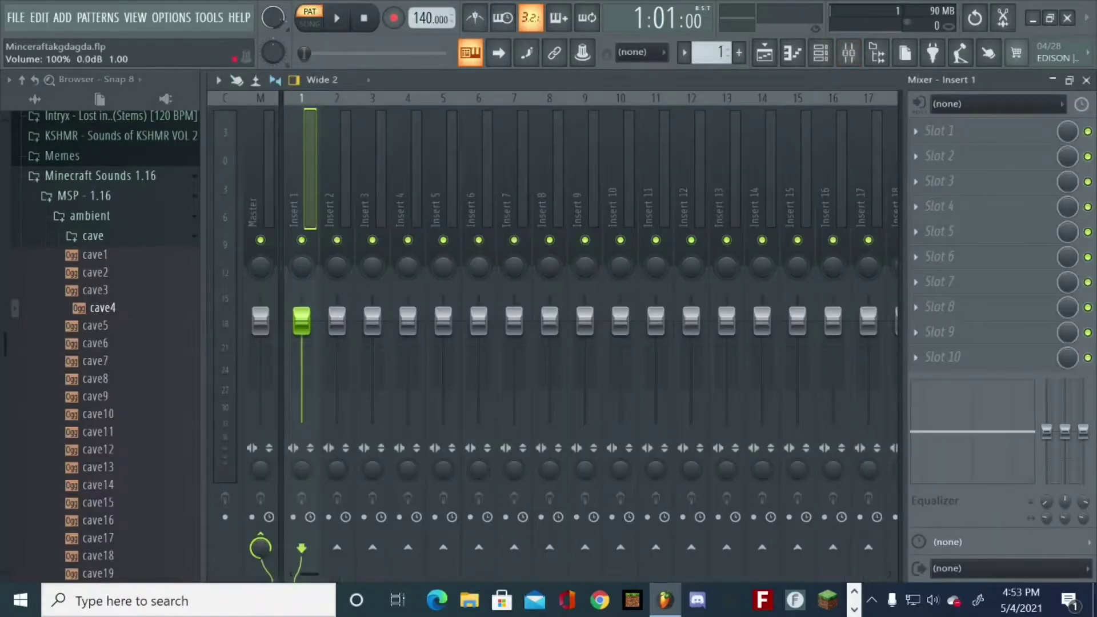
left_click(1087, 80)
key("space")
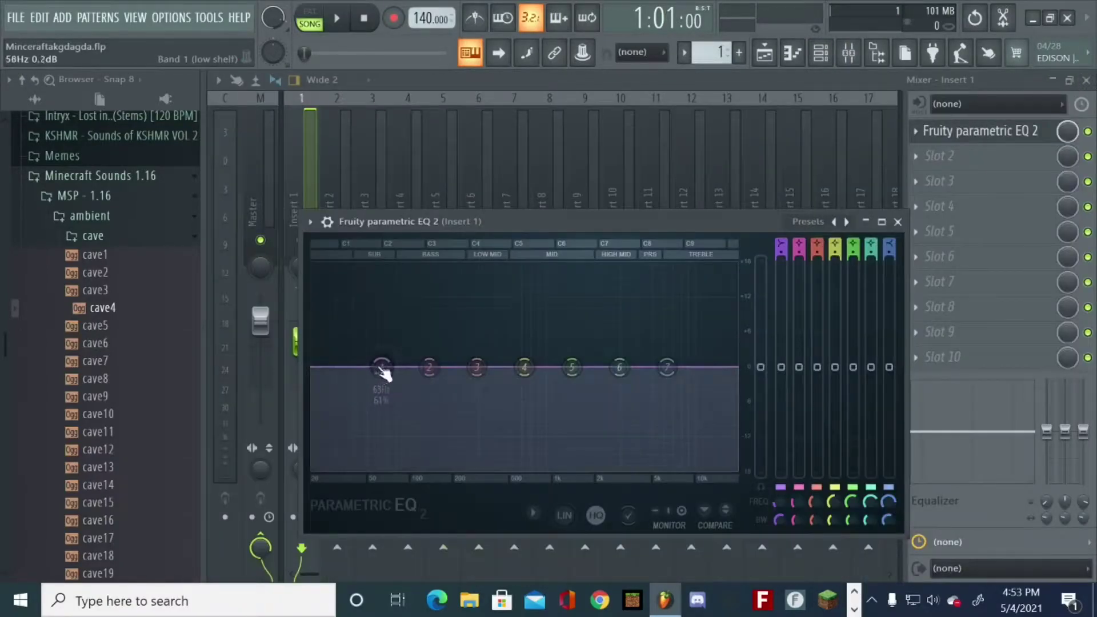
left_click_drag(380, 368, 464, 467)
key("space")
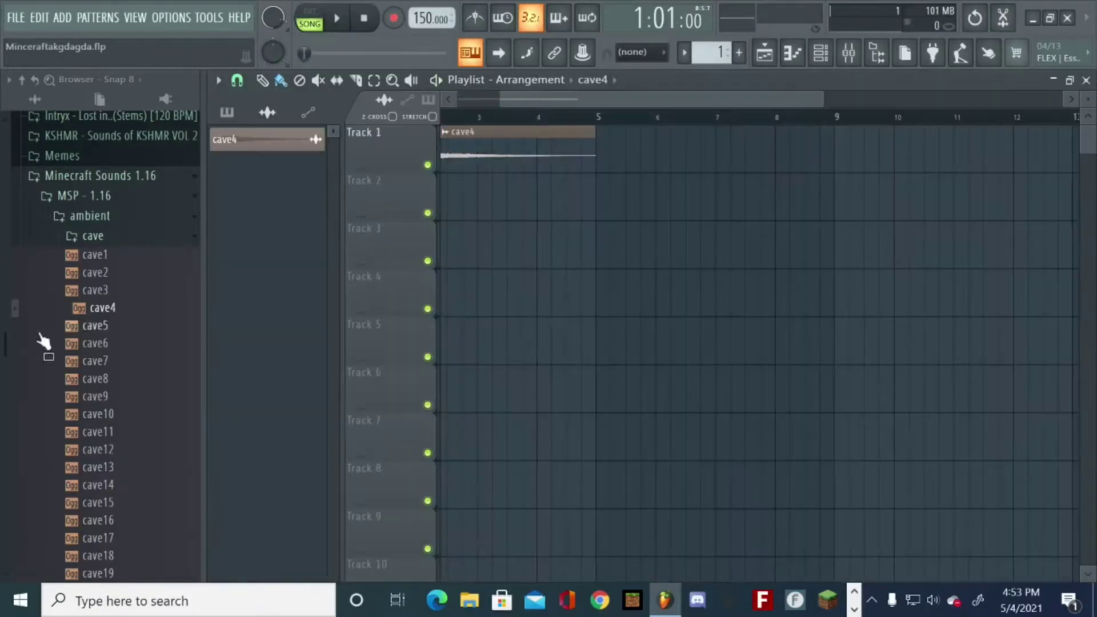
Collapse the cave folder in the ambient sounds of the sample browser.
scroll(115, 354, "up", 4)
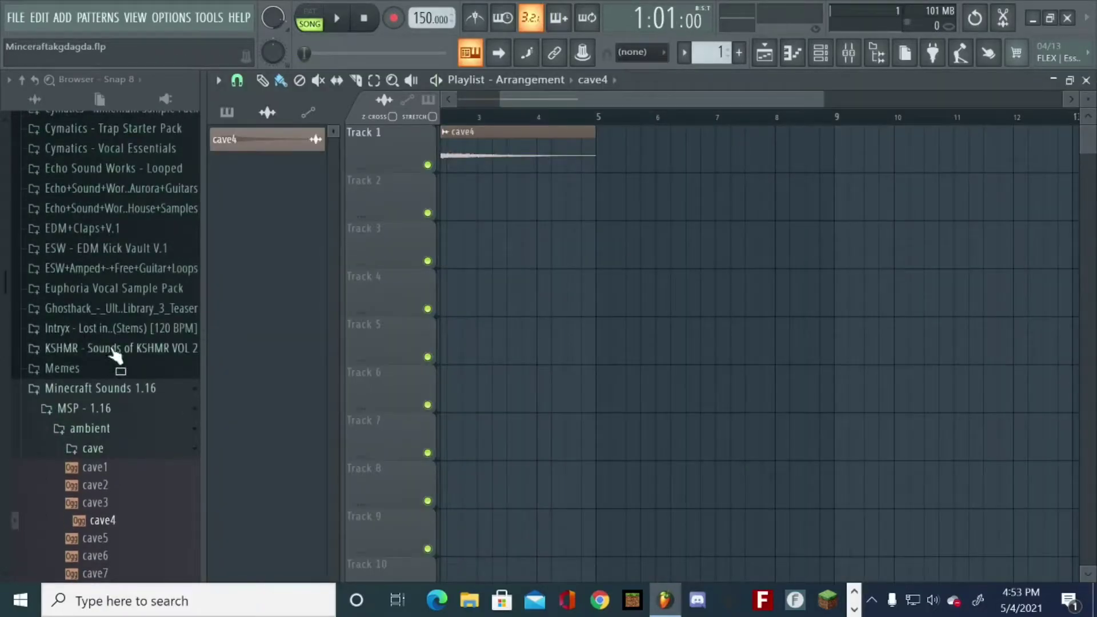
left_click(163, 452)
scroll(172, 440, "down", 3)
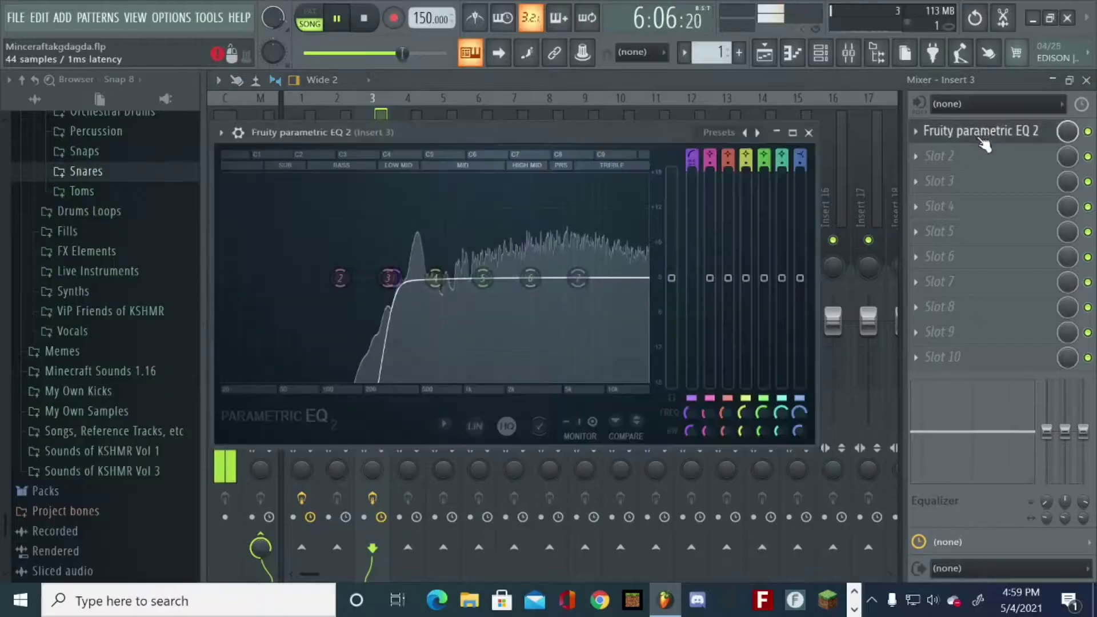
Lower bands 4 to 7 in Insert 3's Fruity parametric EQ 2, cutting band 7 the most, and close the plugin.
left_click_drag(578, 278, 589, 300)
left_click_drag(530, 278, 545, 293)
left_click_drag(483, 278, 437, 284)
left_click_drag(590, 300, 605, 314)
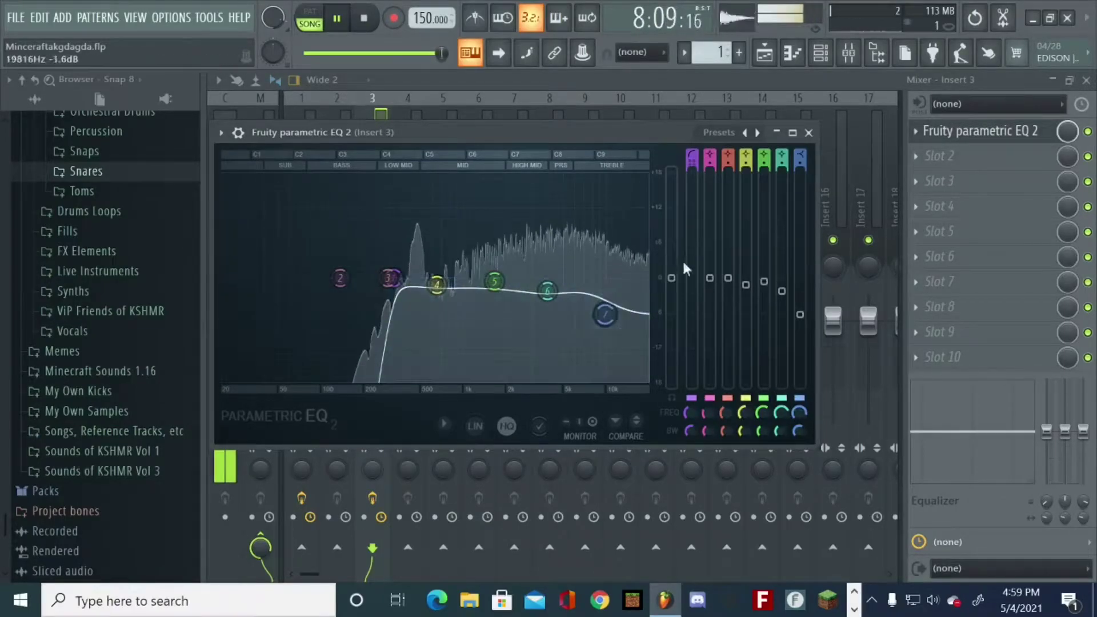
left_click(808, 133)
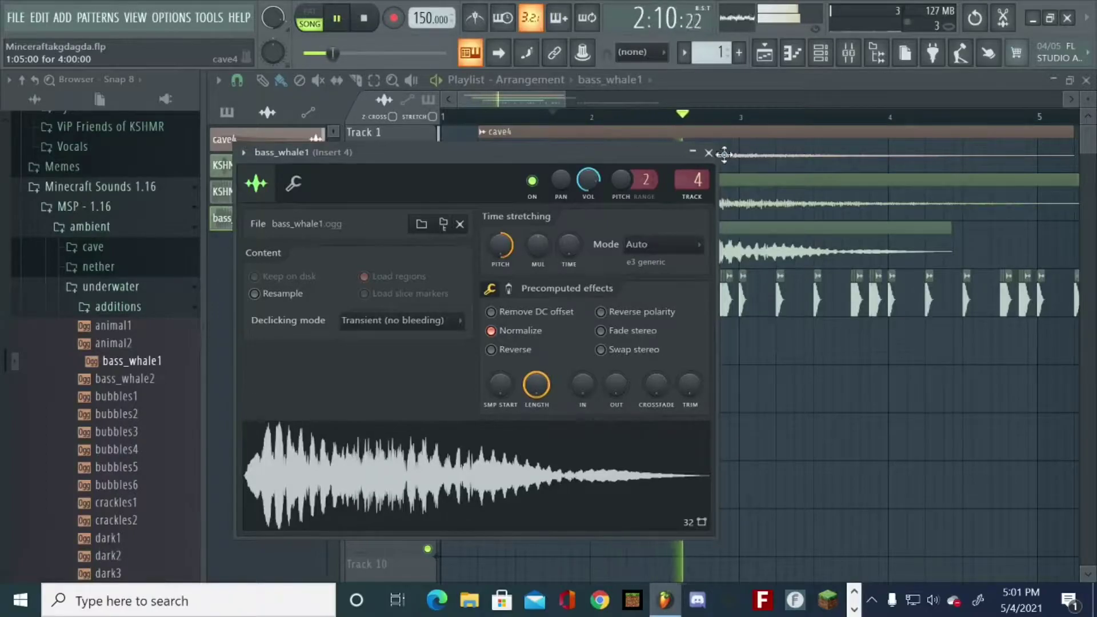
Close the bass_whale1 sample settings.
left_click(708, 153)
scroll(711, 125, "down", 4)
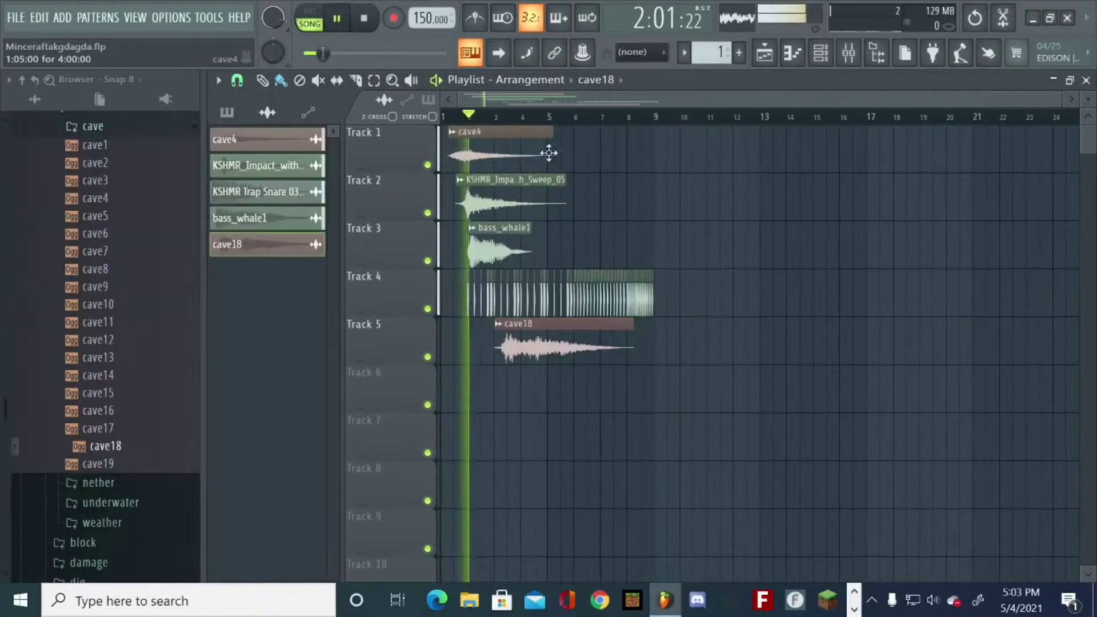
Stop playback and place the cave1 sample from the ambient cave folder on Track 6 at bar 2.
scroll(92, 360, "up", 4)
key("space")
left_click(137, 339)
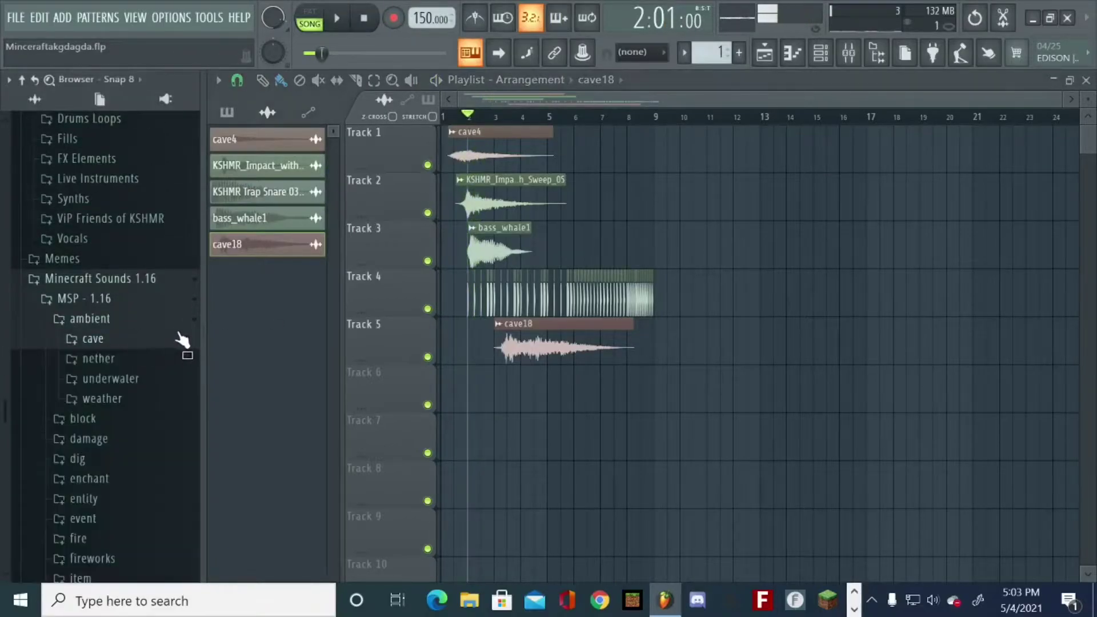
left_click(136, 341)
left_click_drag(127, 264, 470, 382)
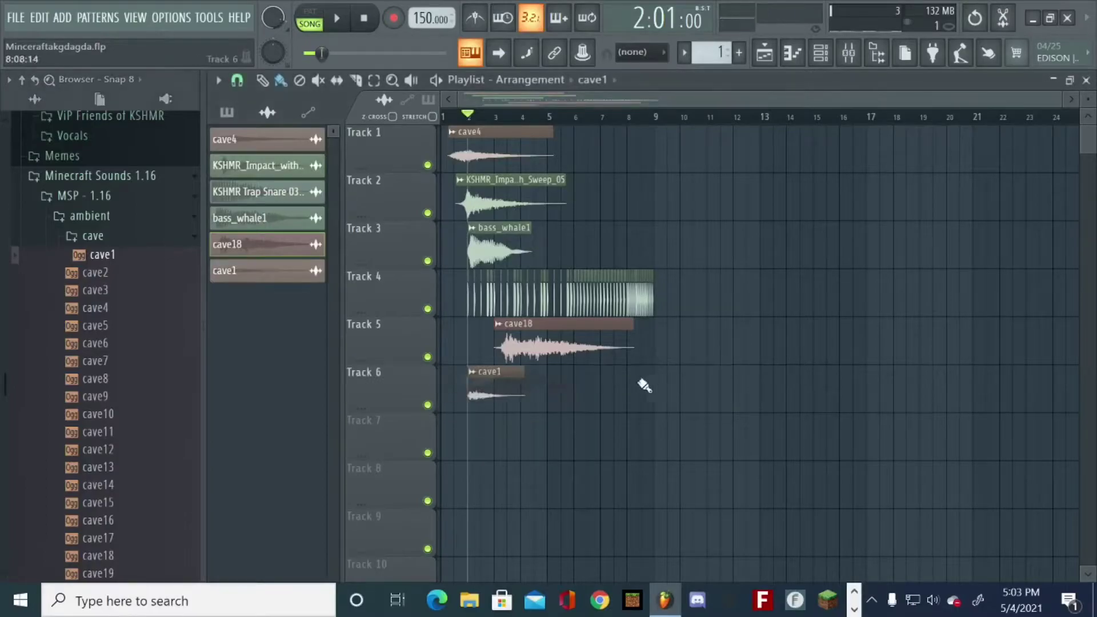
Play the arrangement and check the cave1 clip's sample settings.
key("space")
double_click(495, 378)
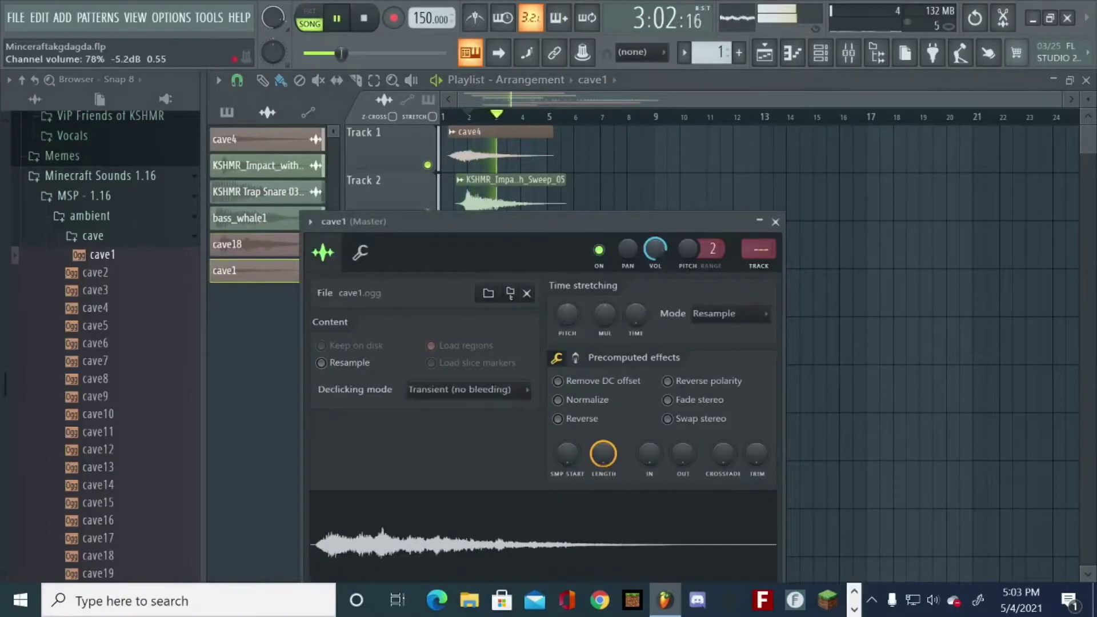
left_click(775, 222)
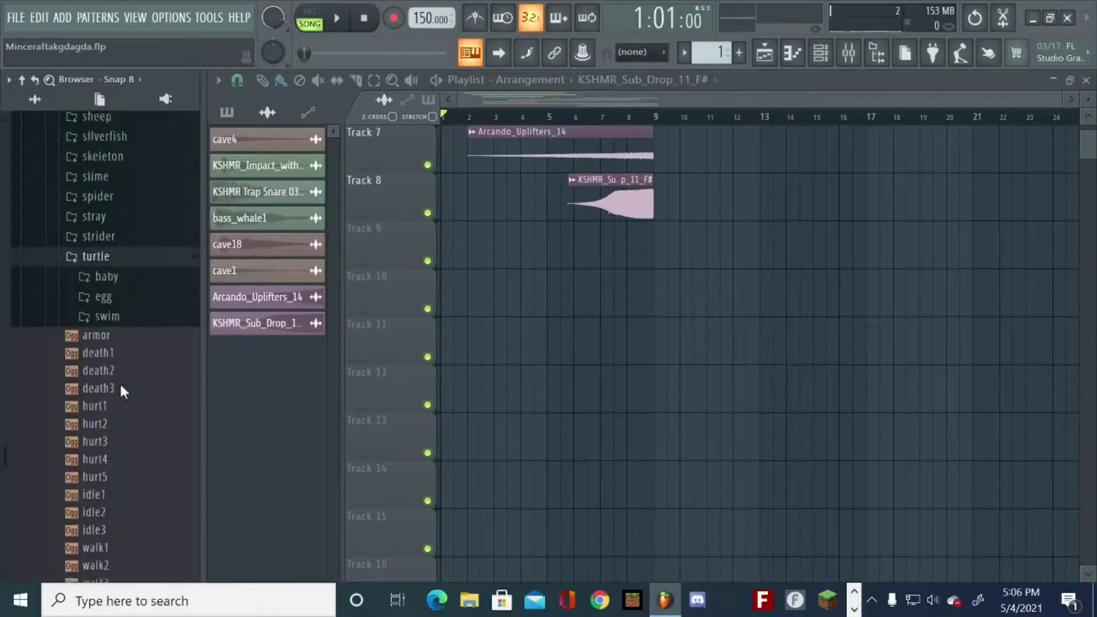
Pick the hurt4 sample from the turtle folder.
scroll(123, 392, "down", 2)
left_click_drag(117, 414, 121, 417)
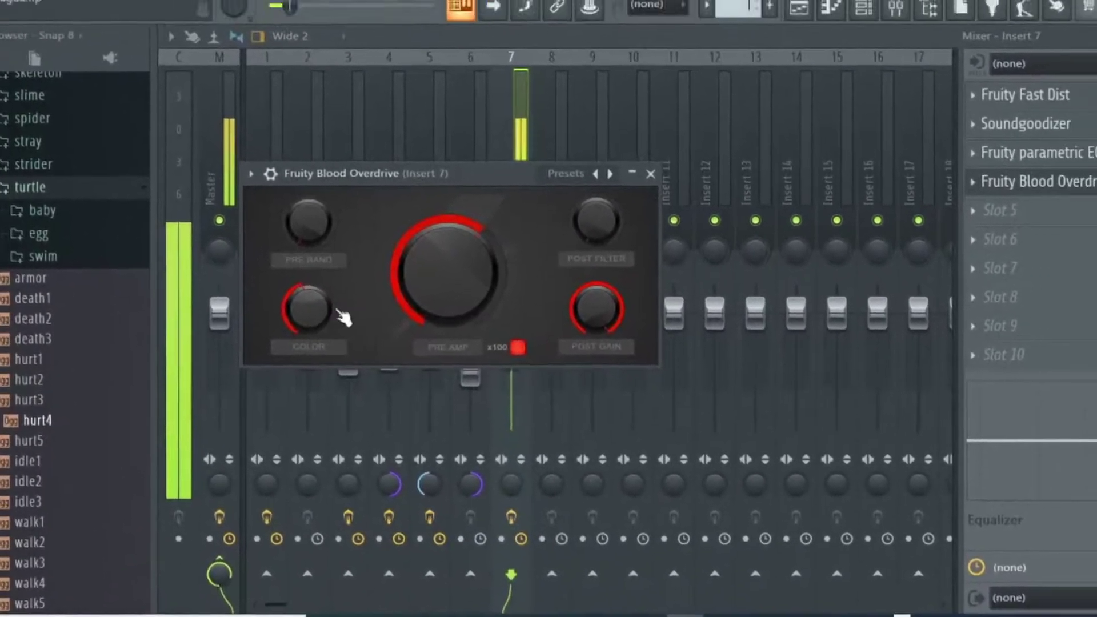
Lower the Color, raise the Pre Amp and switch off x100 in Insert 7's Fruity Blood Overdrive, and close the plugin.
left_click_drag(343, 317, 344, 327)
left_click_drag(476, 295, 434, 284)
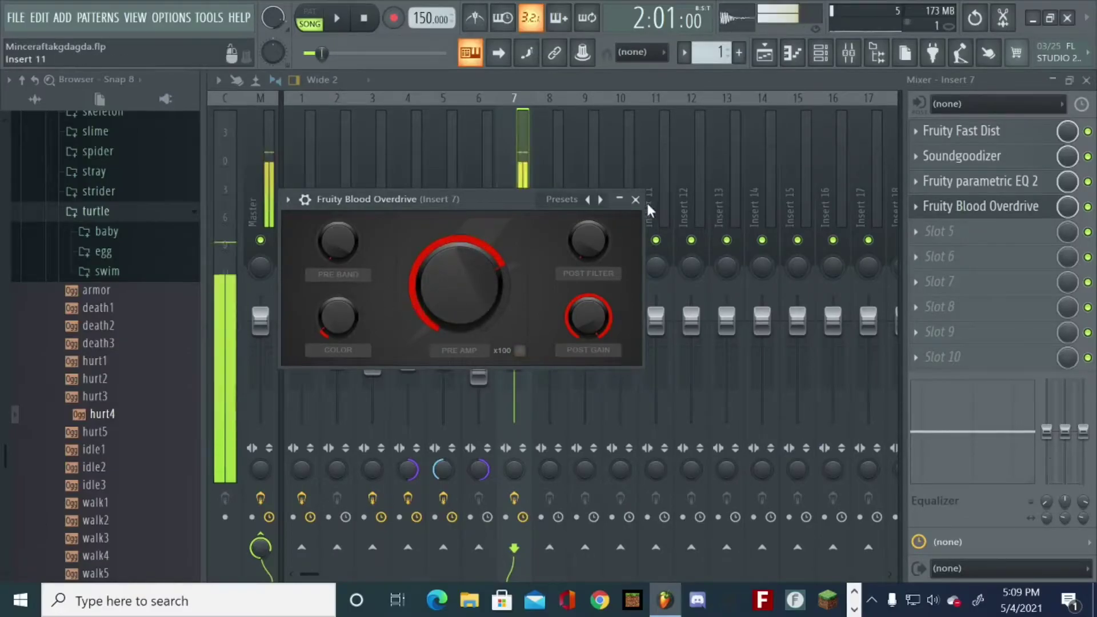
left_click(636, 199)
Play the hurt4 melody in the piano roll and transpose all its notes down one octave.
key("F7")
key("space")
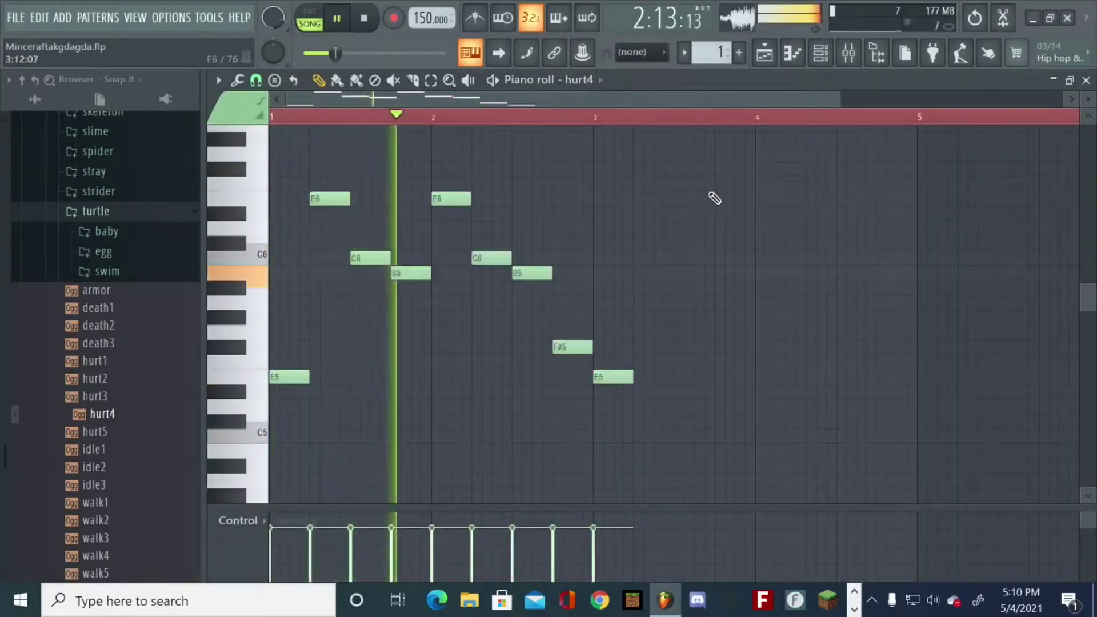
key("ctrl+a")
key("ctrl+Down")
scroll(574, 320, "down", 3)
key("space")
scroll(740, 406, "up", 1)
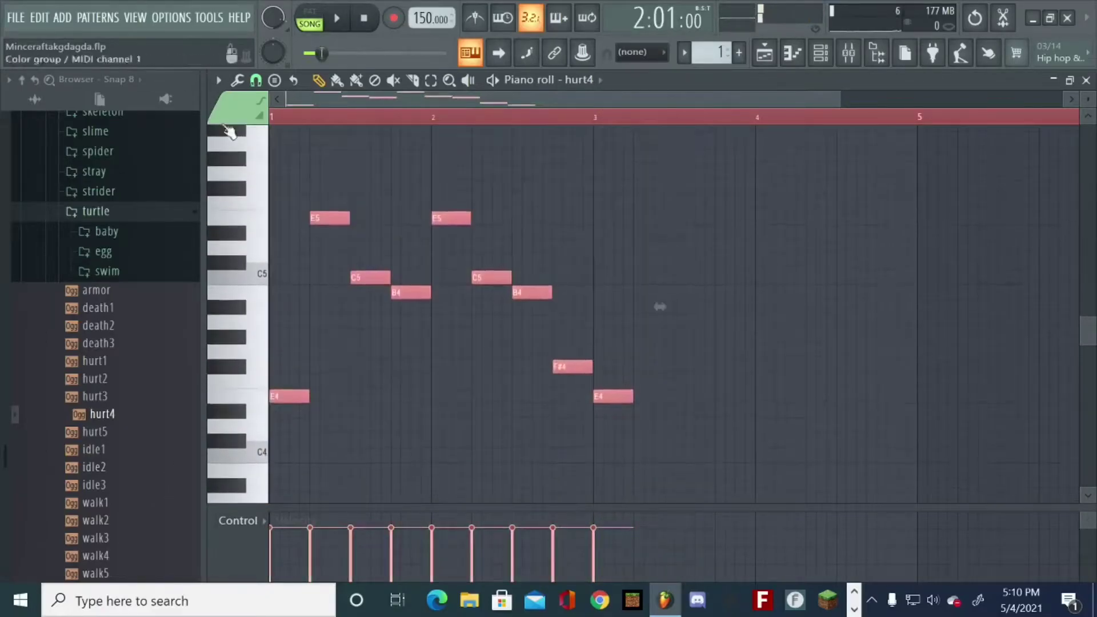
Repeat the Pattern 1 clip three more times in succession on Track 9 of the playlist.
key("F5")
key("space")
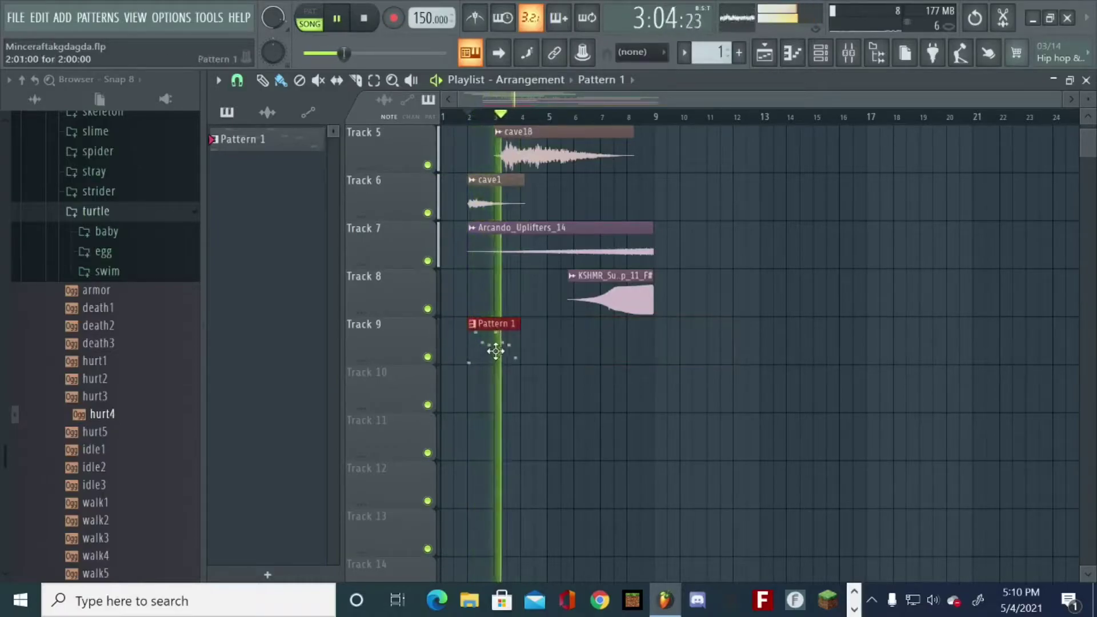
key("ctrl+b")
key("ctrl+b")
key("ctrl+b")
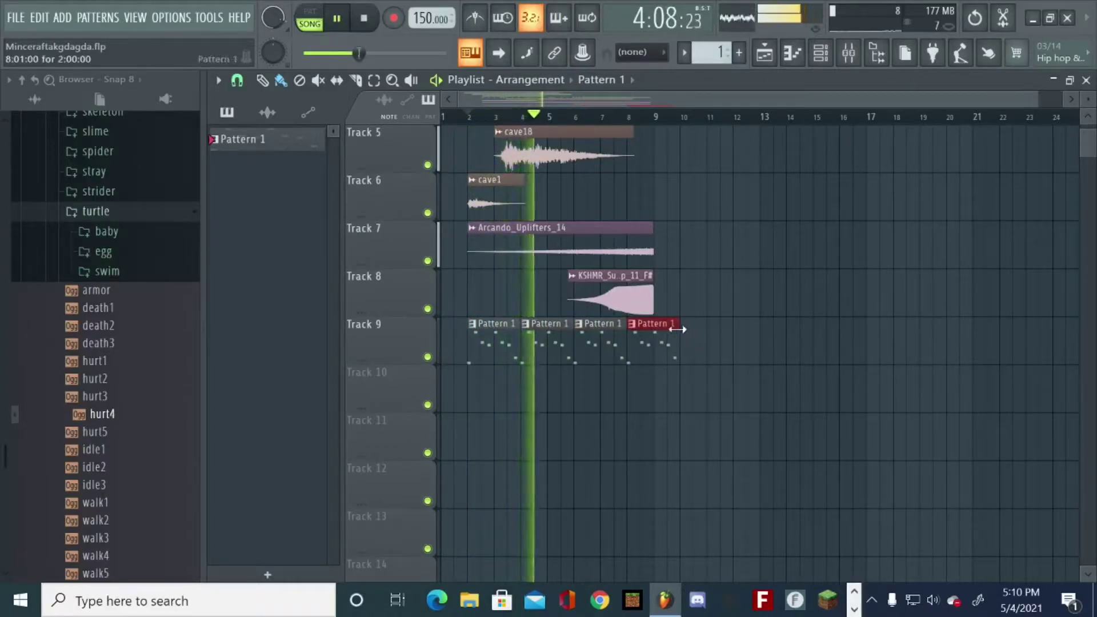
scroll(708, 334, "up", 2)
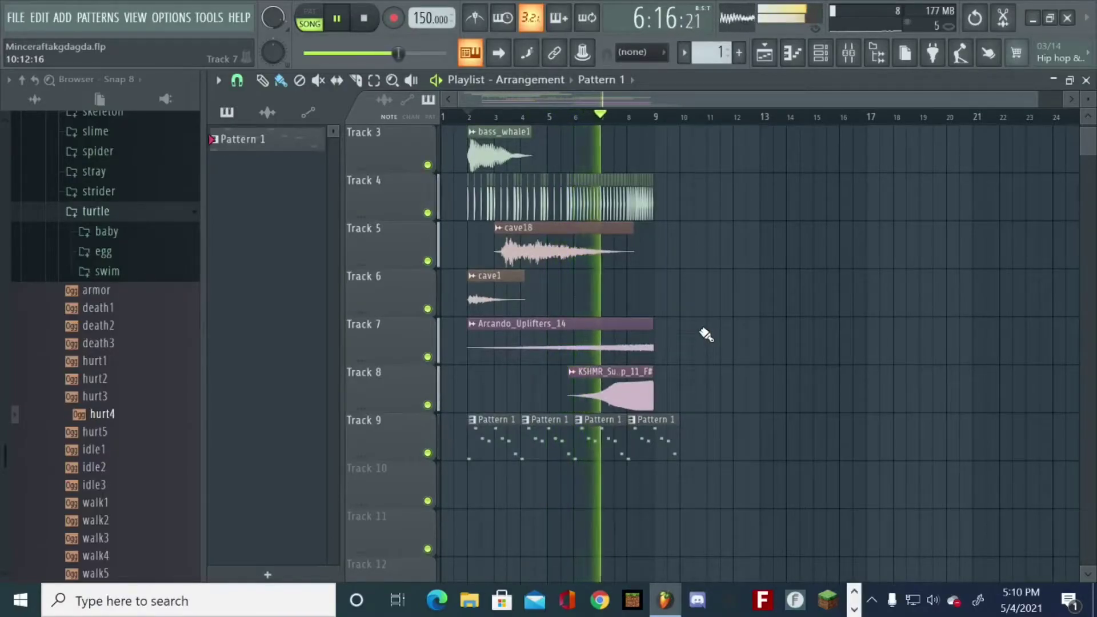
Adjust the Fruity parametric EQ 2 in slot 3 of Insert 7 and add a Soundgoodizer in slot 5, closing its window.
key("F9")
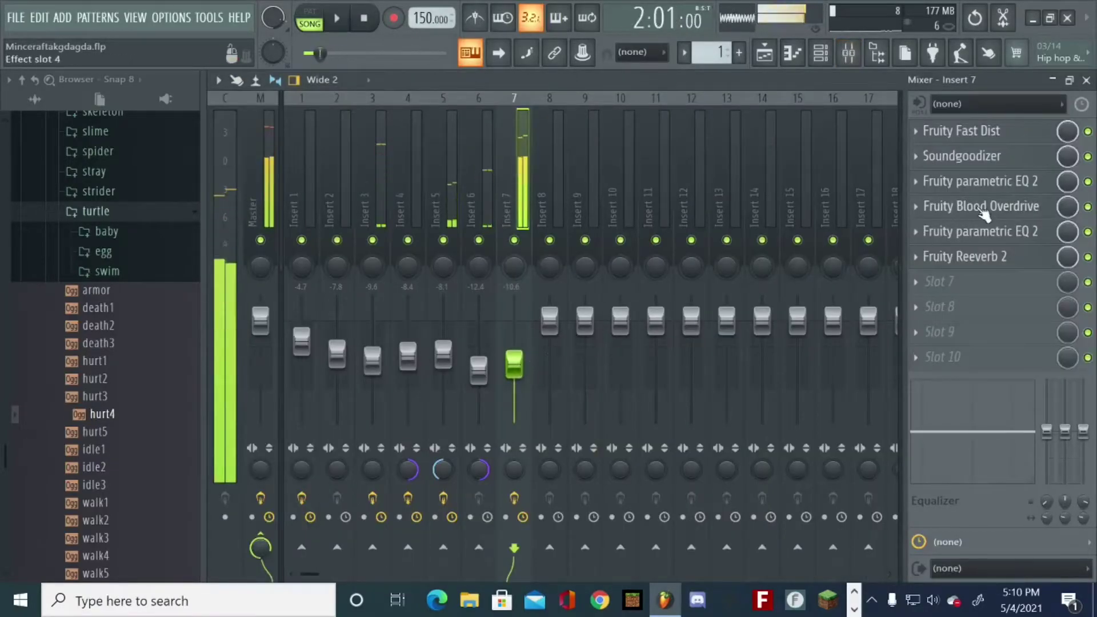
left_click(971, 182)
left_click_drag(503, 278, 452, 378)
left_click_drag(602, 379, 460, 379)
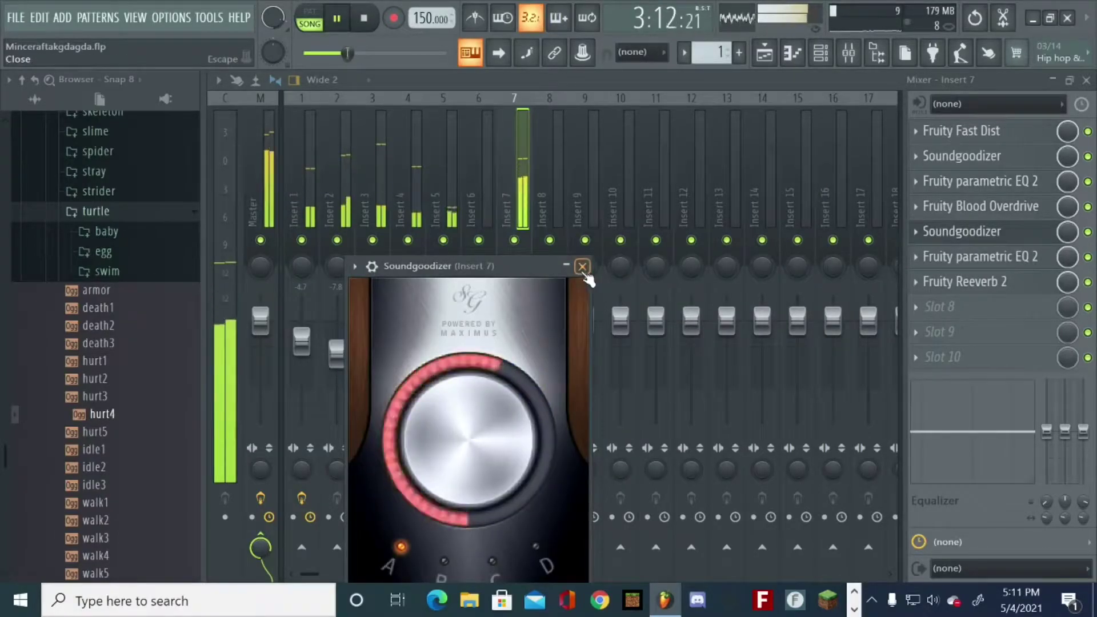
left_click(583, 267)
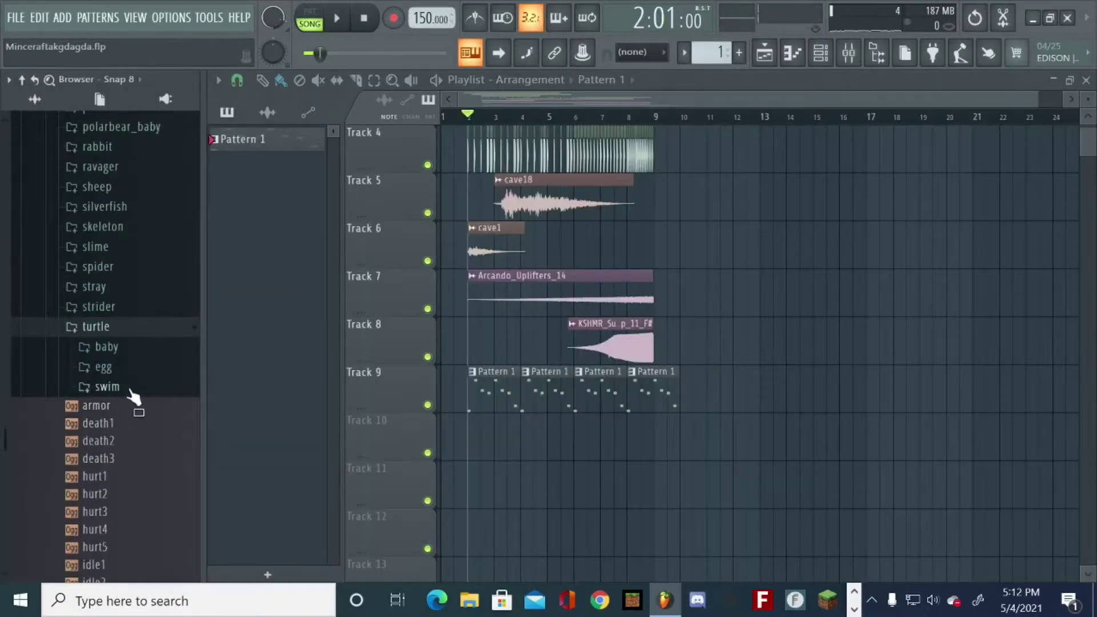
Collapse the turtle folder in the sample browser.
left_click(144, 329)
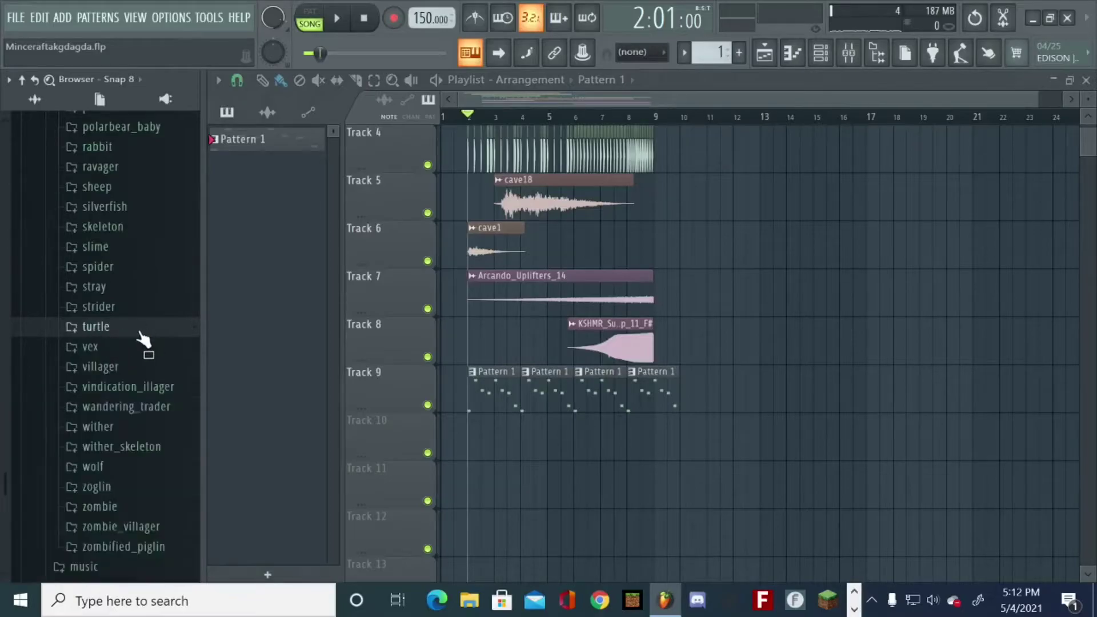
Check the volume envelope settings of the hurt4 sampler channel and close its window.
left_click(143, 331)
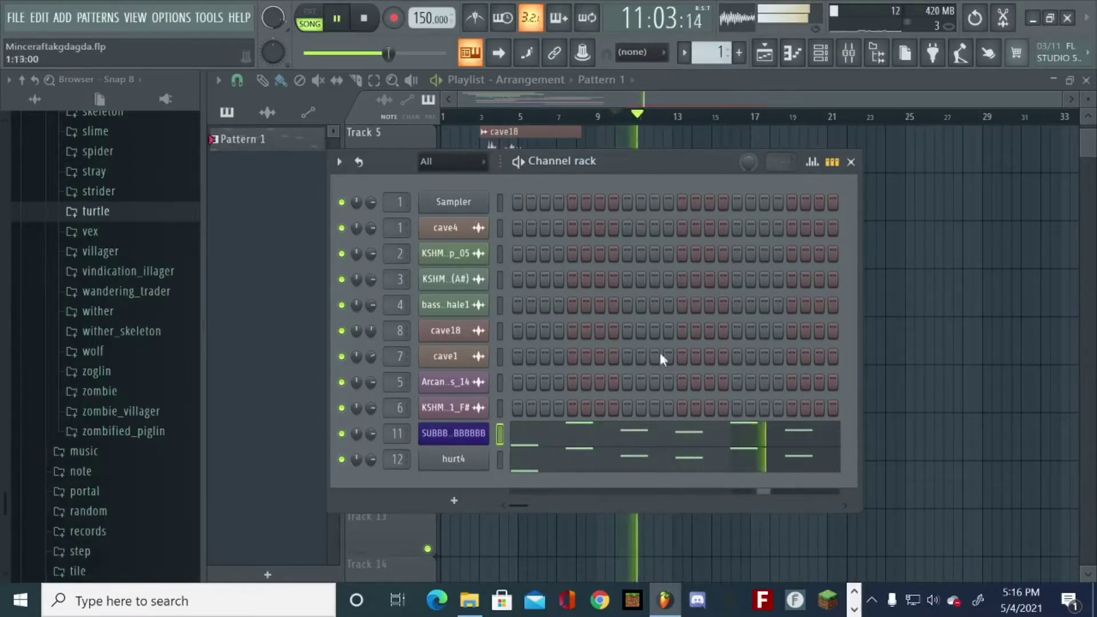
left_click(479, 461)
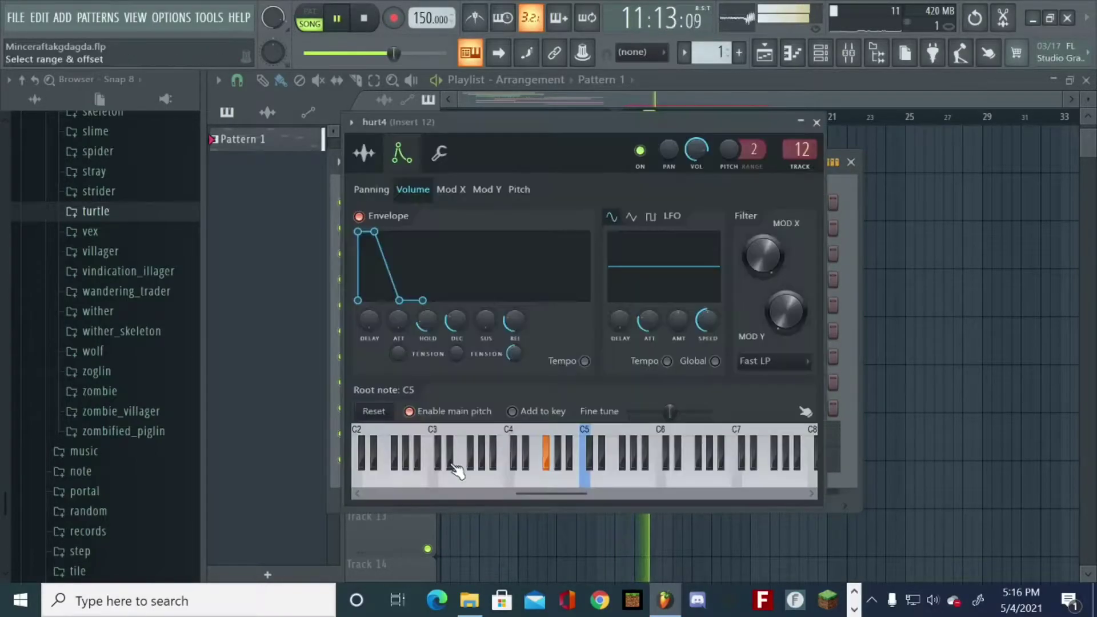
left_click(817, 123)
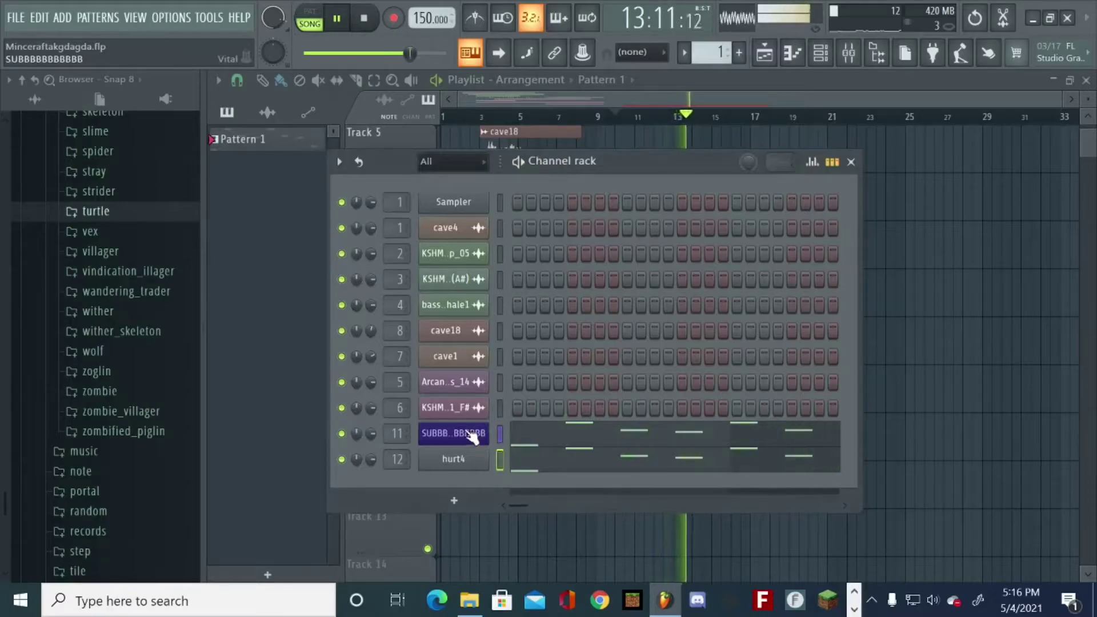
Stop playback and check the effect chain of Insert 12 in the mixer, including its Fruity Reeverb 2.
key("F9")
key("space")
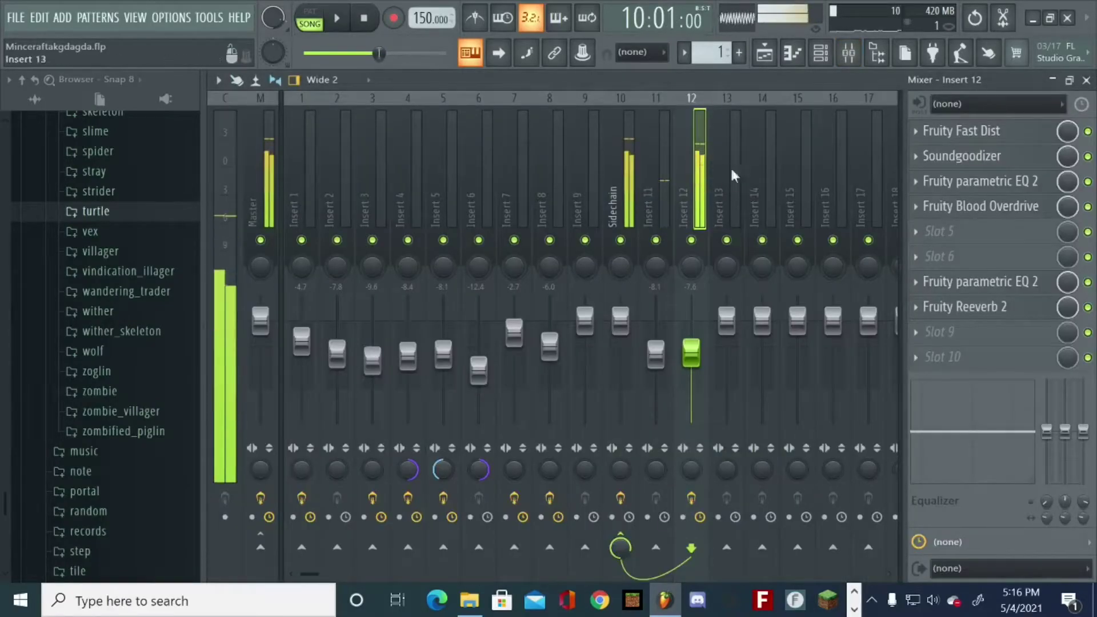
right_click(975, 317)
key("F9")
Expand the Cymatics - Dubstep Starter Pack under My Samples and open its Drums - One Shots folder.
scroll(162, 289, "up", 15)
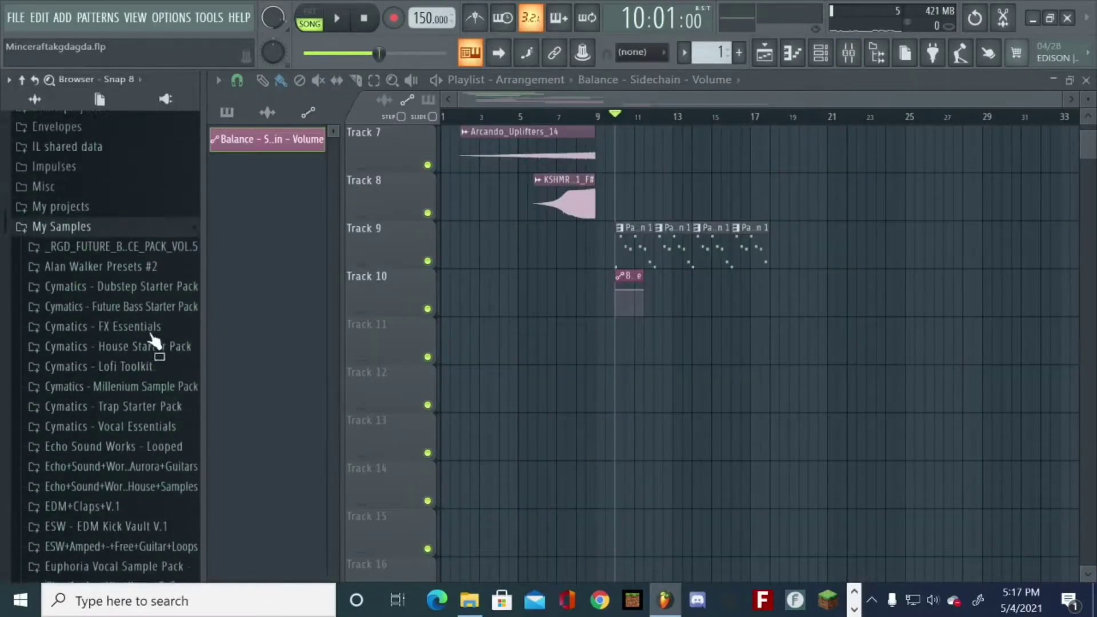
left_click(166, 304)
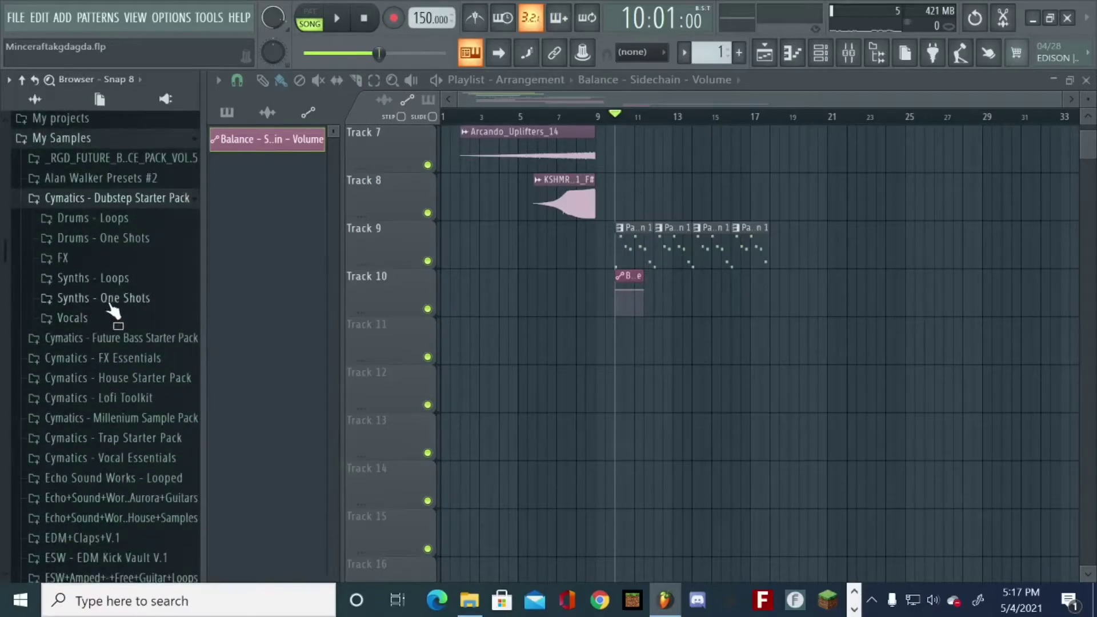
left_click(127, 239)
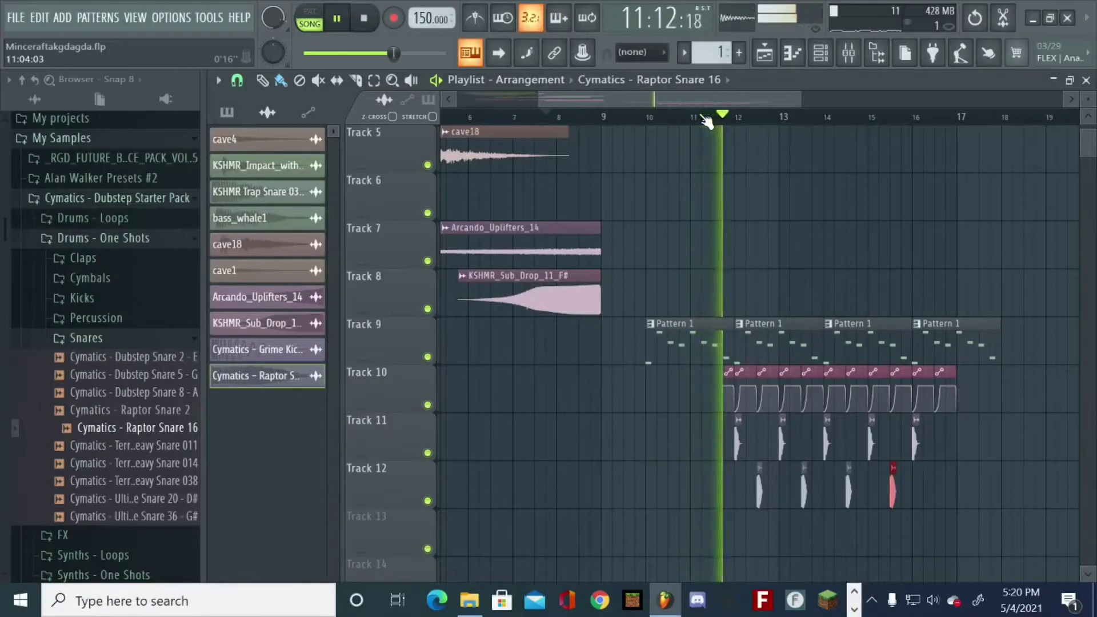
scroll(707, 121, "down", 4)
scroll(718, 274, "down", 5)
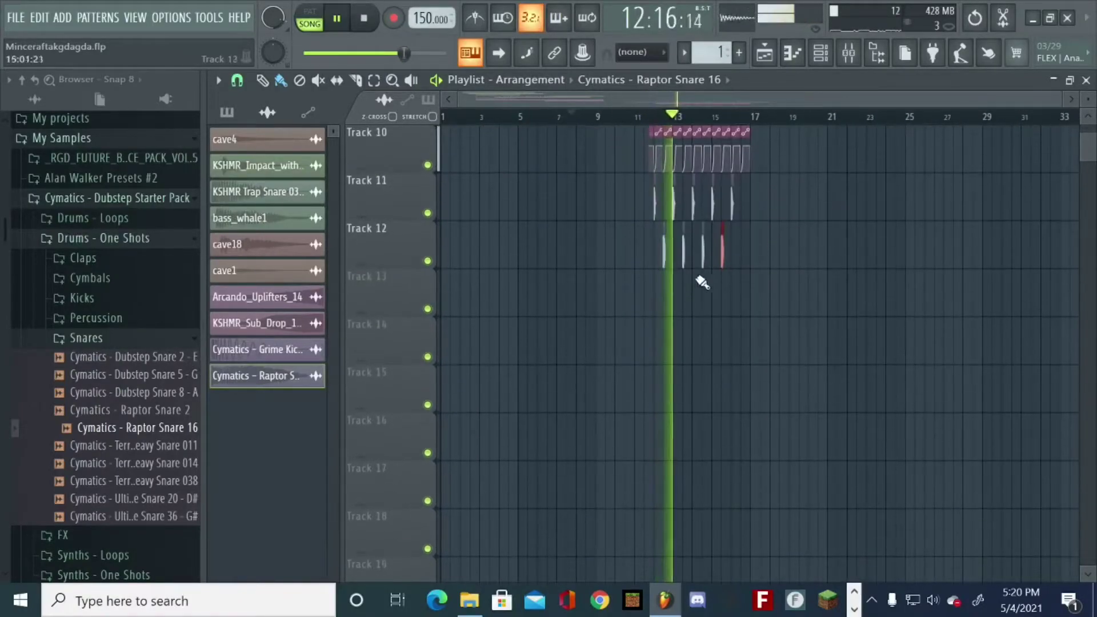
scroll(784, 263, "up", 3)
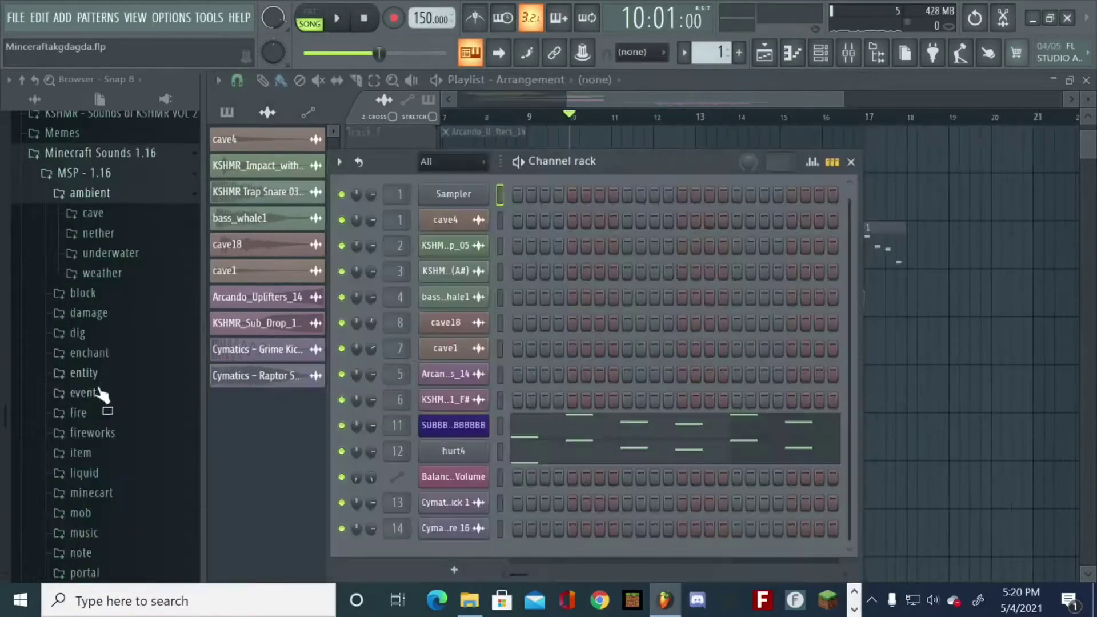
Expand the mob folder of the Minecraft Sounds 1.16 samples, collapse its bee folder and expand its bat folder.
left_click(102, 515)
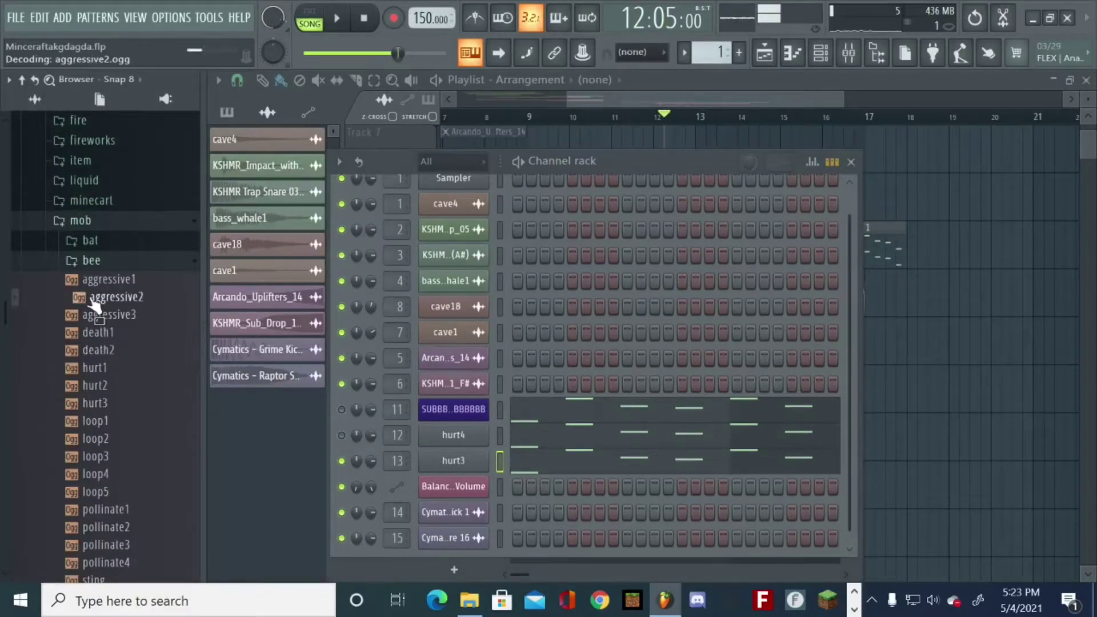
scroll(94, 306, "up", 3)
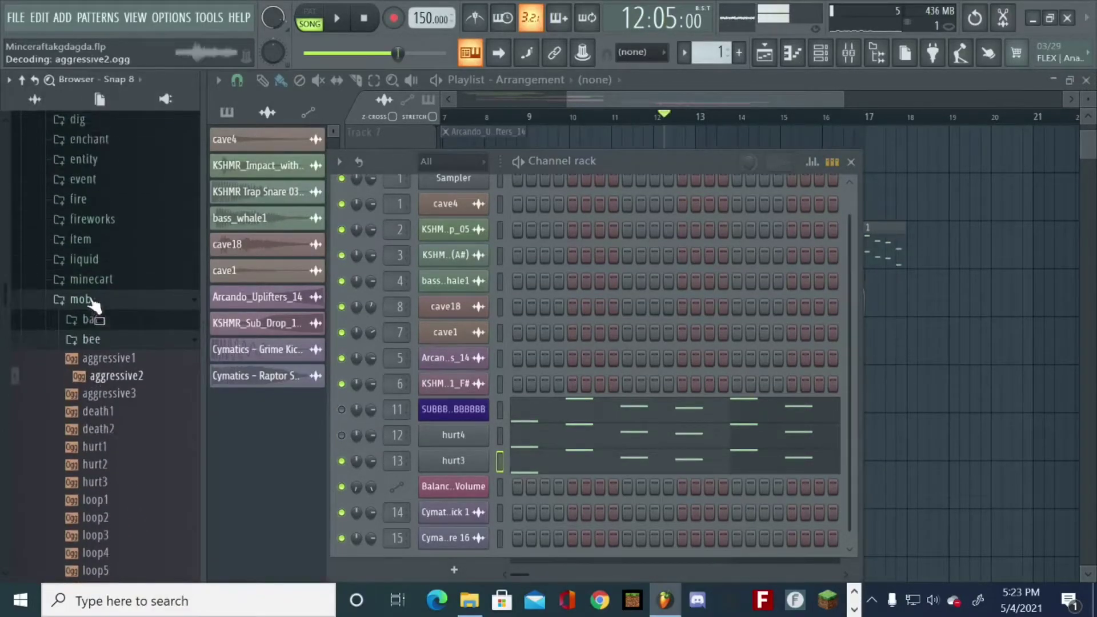
left_click(121, 367)
left_click(117, 349)
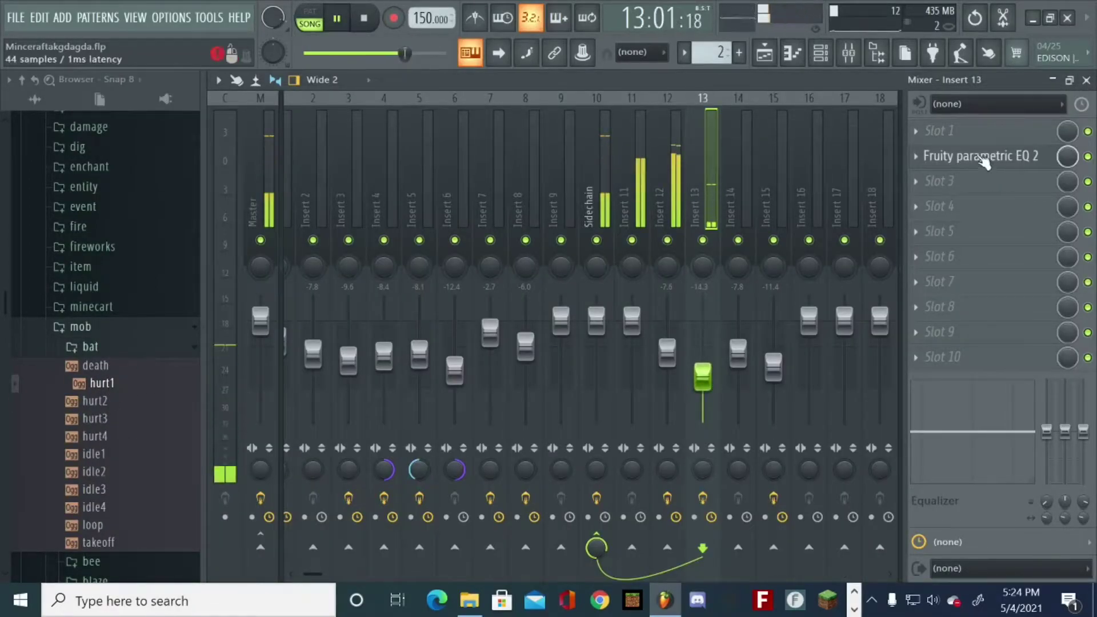
Move Insert 13's Fruity parametric EQ 2 up to slot 1 and add a Fruity Reeverb 2 in slot 2.
left_click(964, 161)
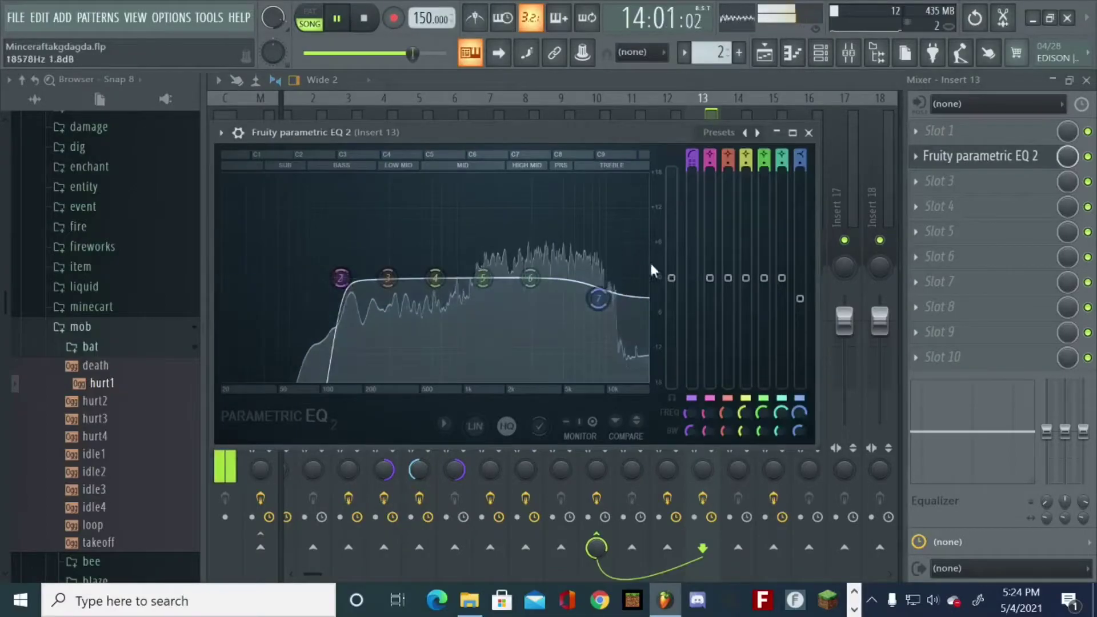
left_click(808, 133)
left_click_drag(972, 160, 972, 133)
left_click(943, 156)
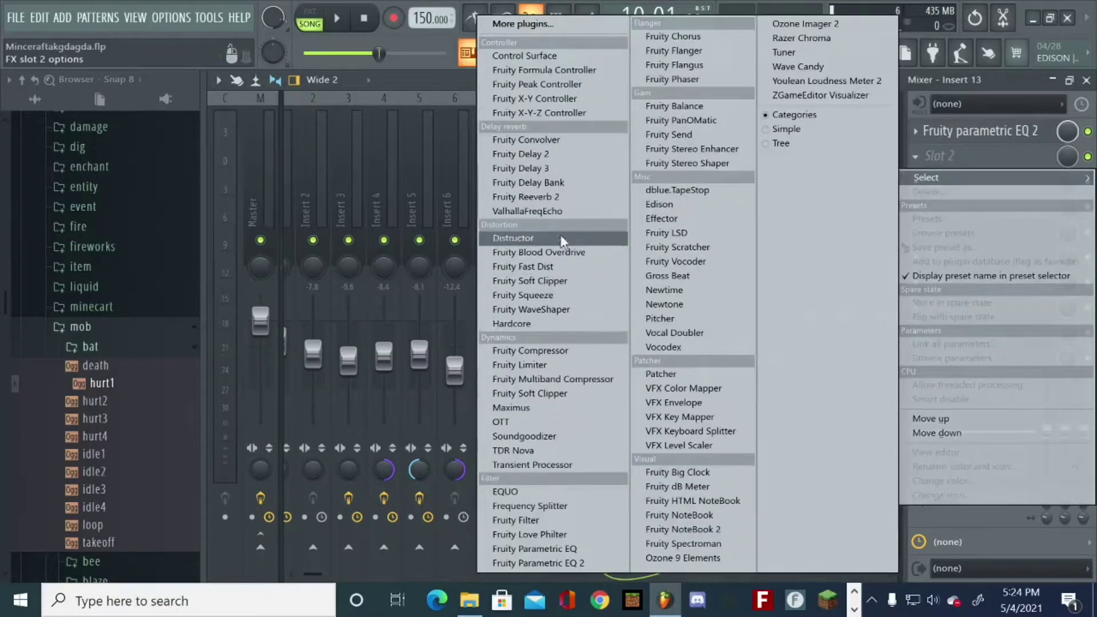
left_click(550, 197)
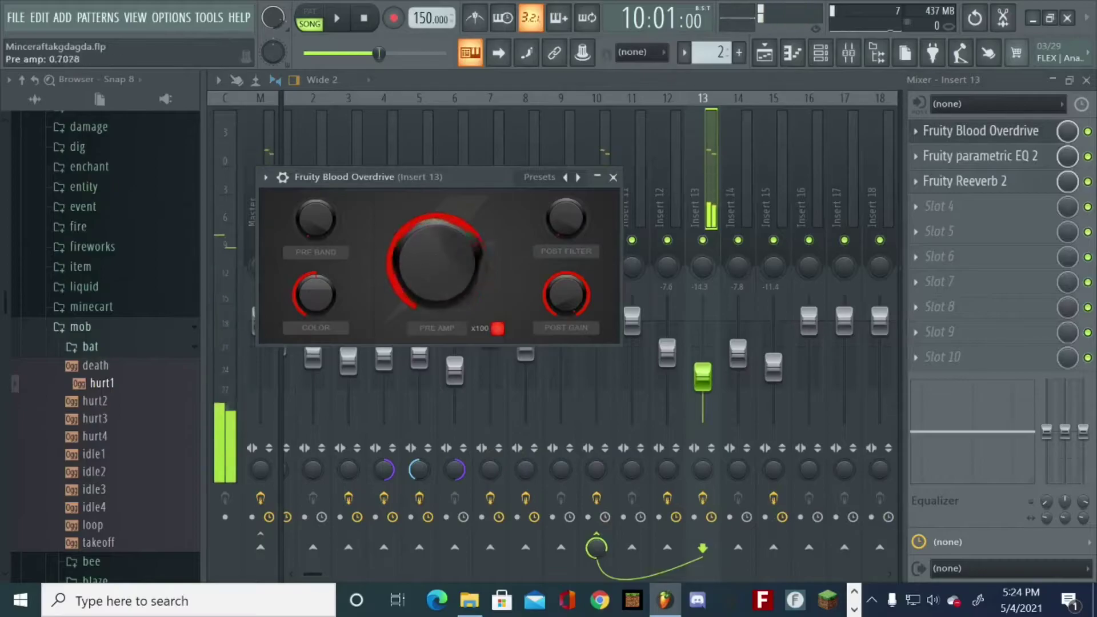
left_click(614, 179)
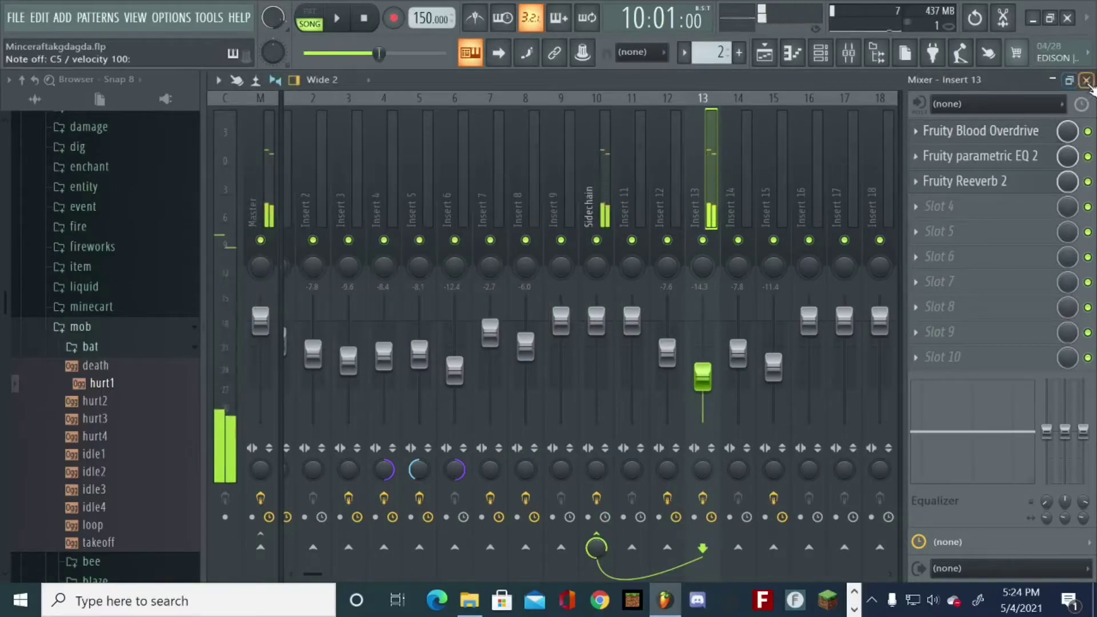
key("F9")
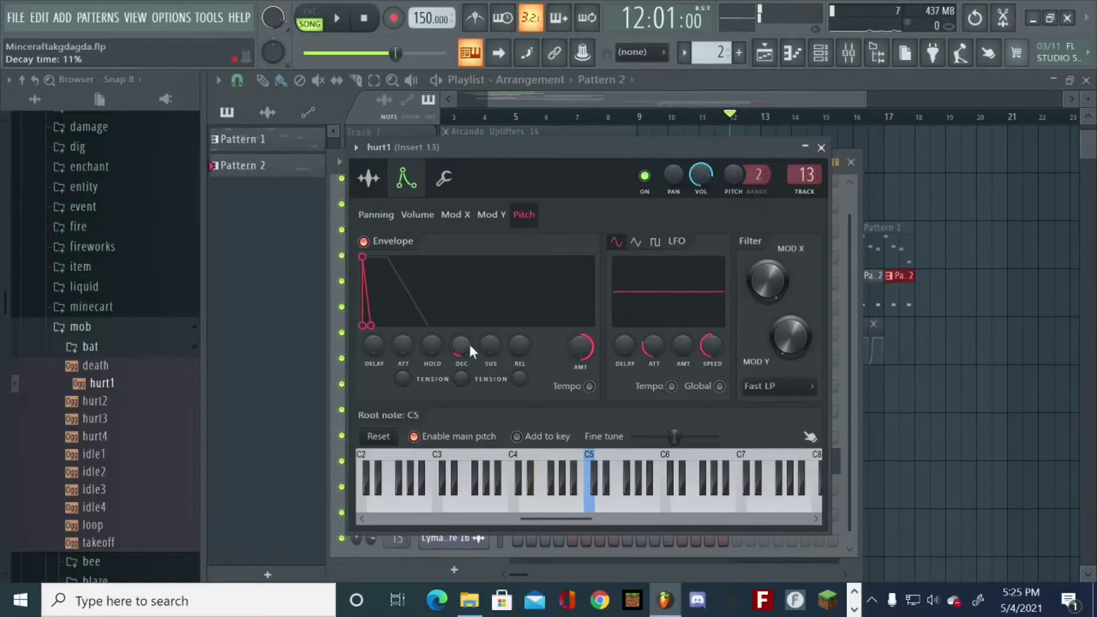
Play back the arrangement from bar 12 to hear the Pattern 2 clips with the drums.
key("space")
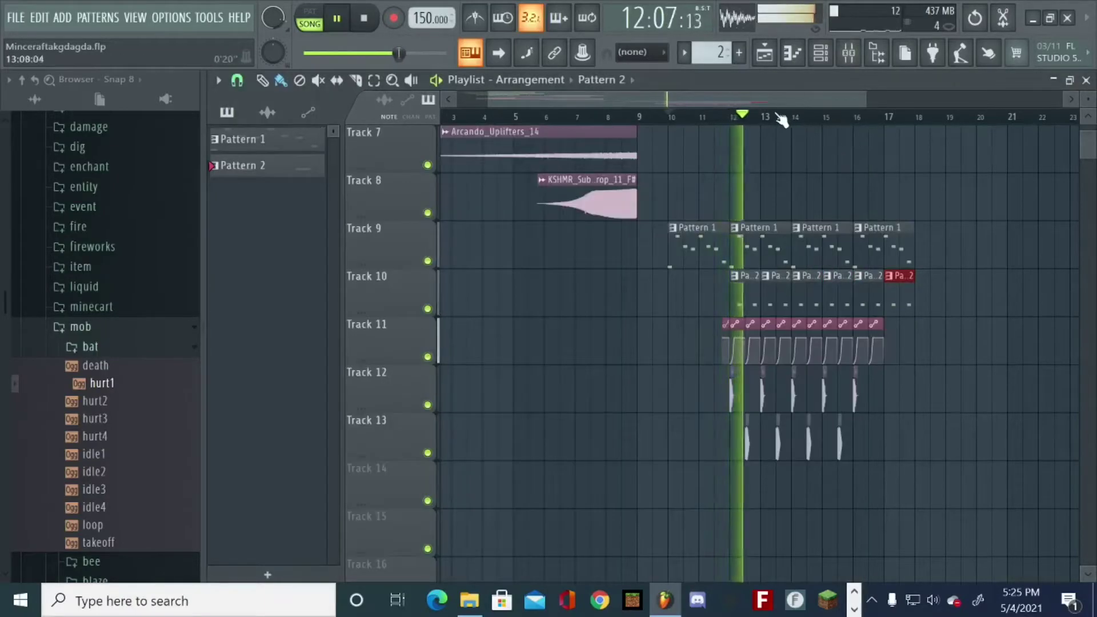
left_click(644, 289)
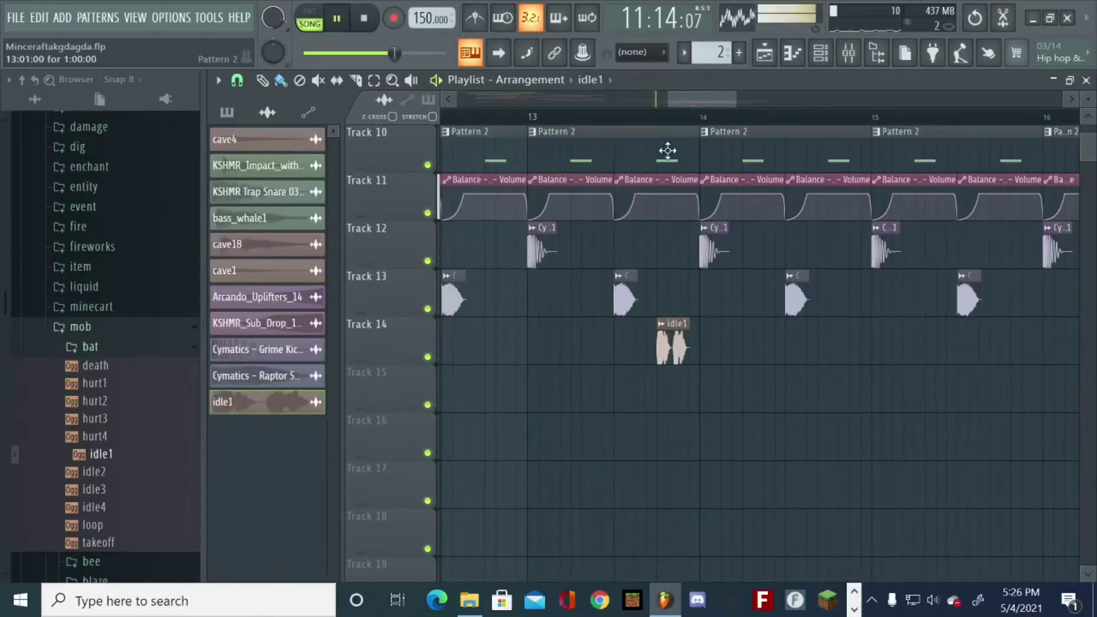
Add a Fruity Fast Dist effect to slot 2 of Insert 16 in the mixer.
key("F6")
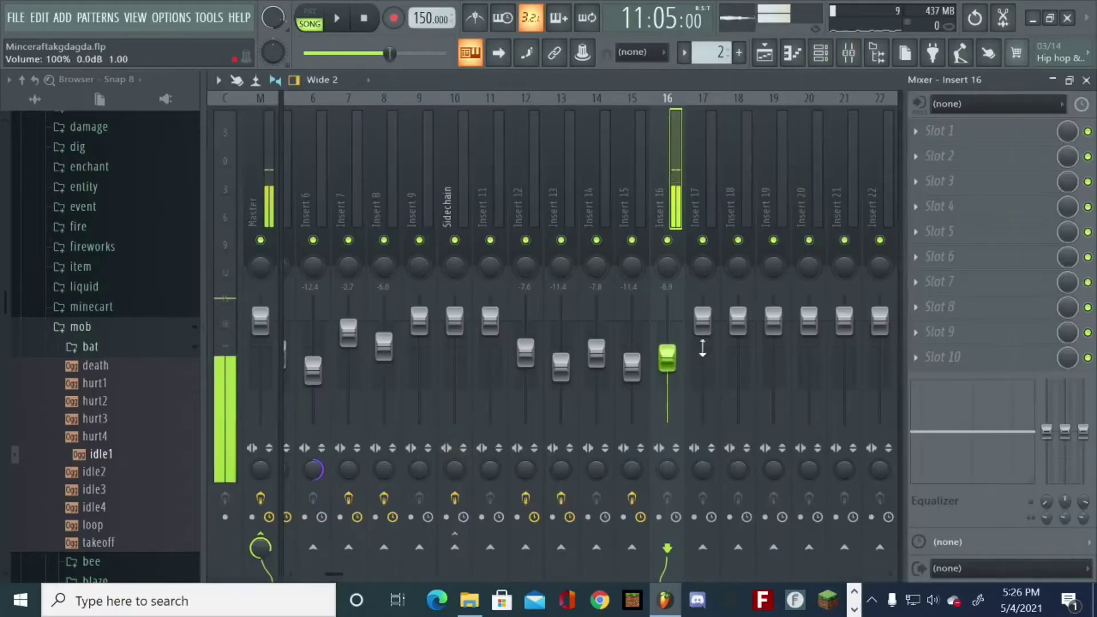
left_click(953, 152)
mouse_move(926, 153)
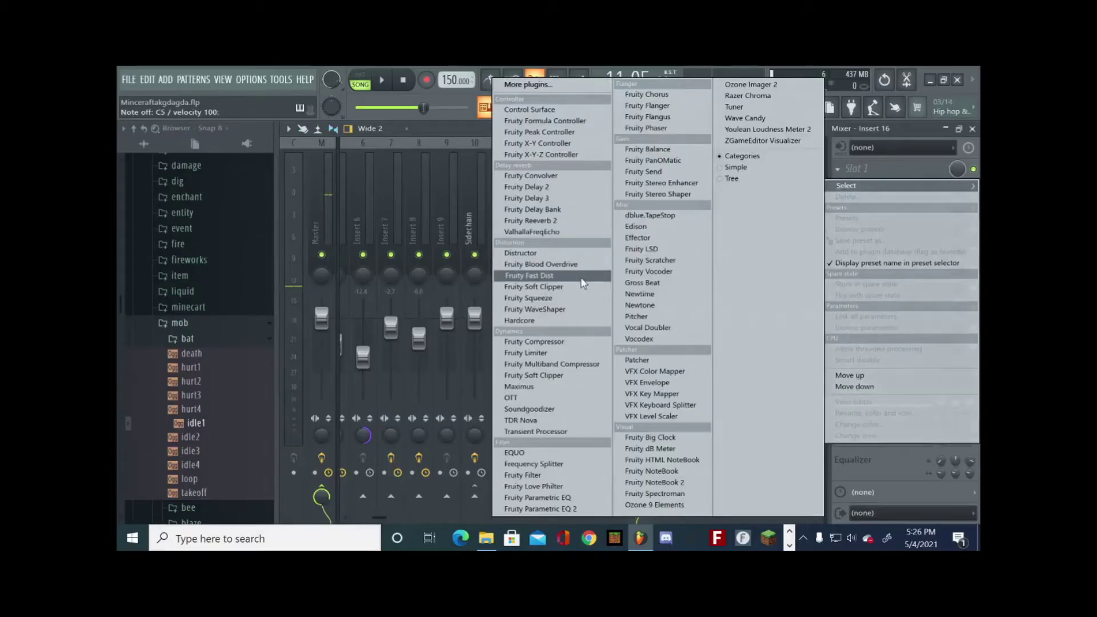
left_click(583, 276)
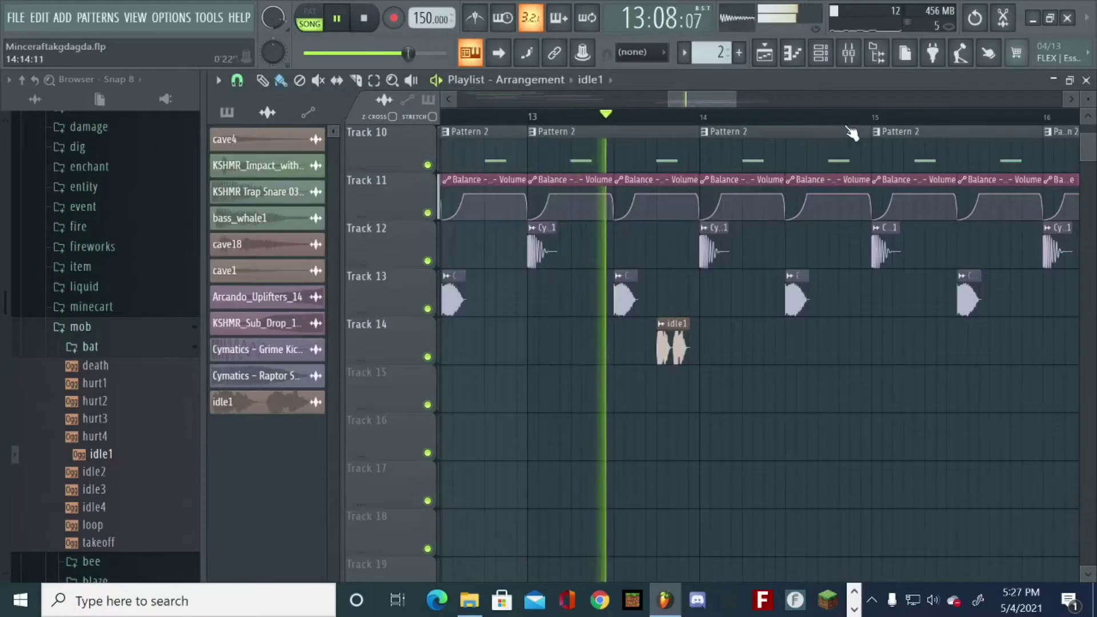
Place the hurt1 sample from the cow folder on Track 15, late in bar 15 at the playhead.
scroll(852, 133, "down", 2)
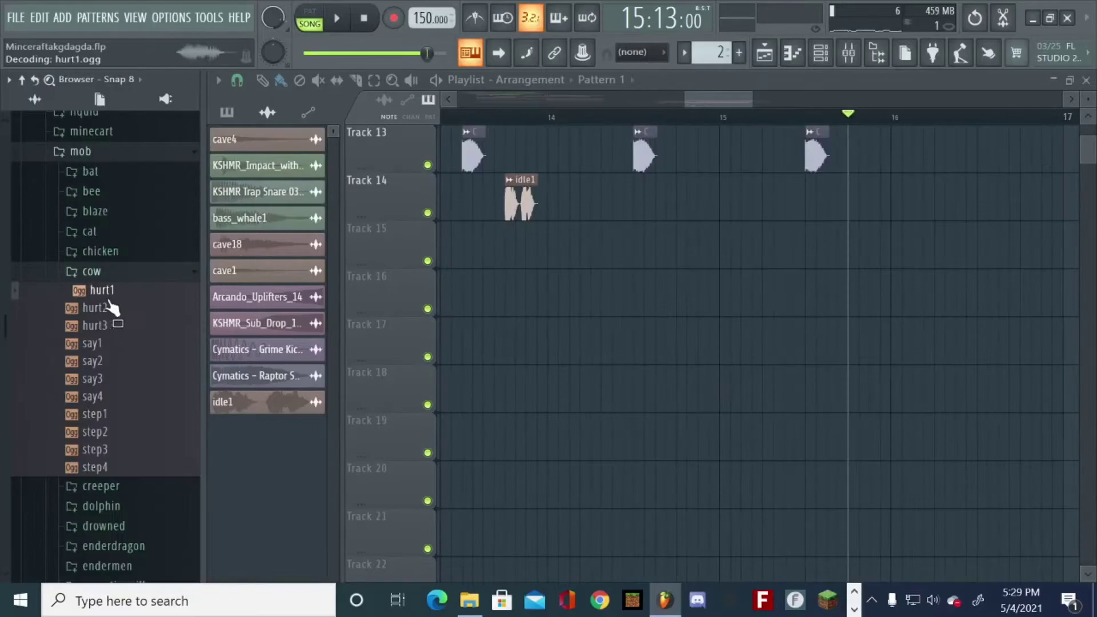
left_click_drag(121, 303, 855, 240)
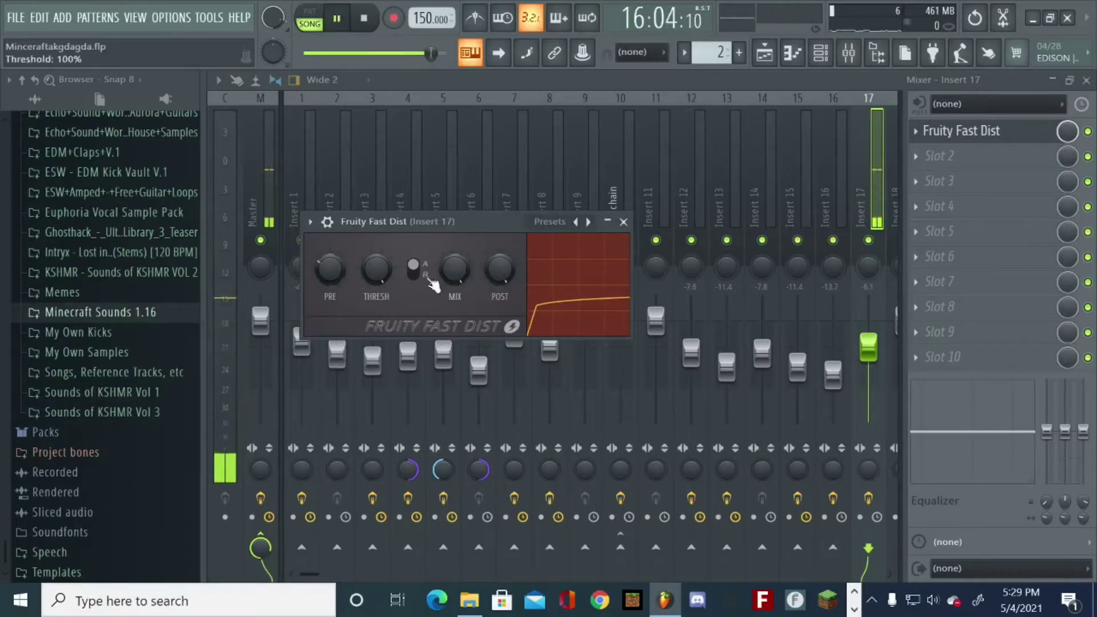
Extend the effect chain of Insert 17 beyond Fruity Fast Dist and close the Fruity parametric EQ 2 window.
left_click(624, 221)
left_click(932, 156)
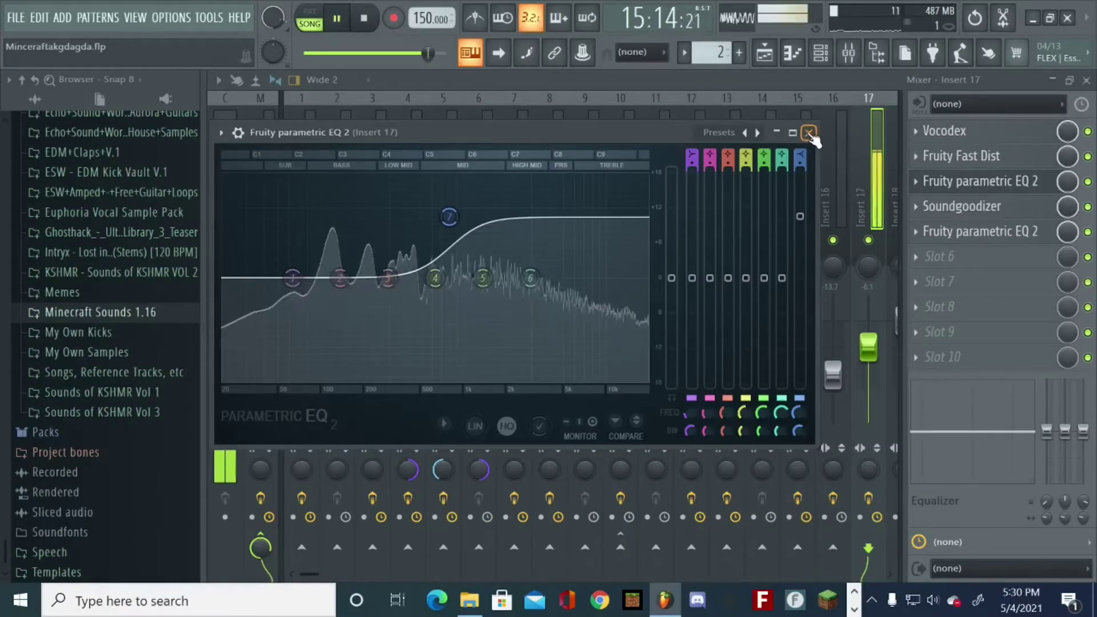
left_click(809, 133)
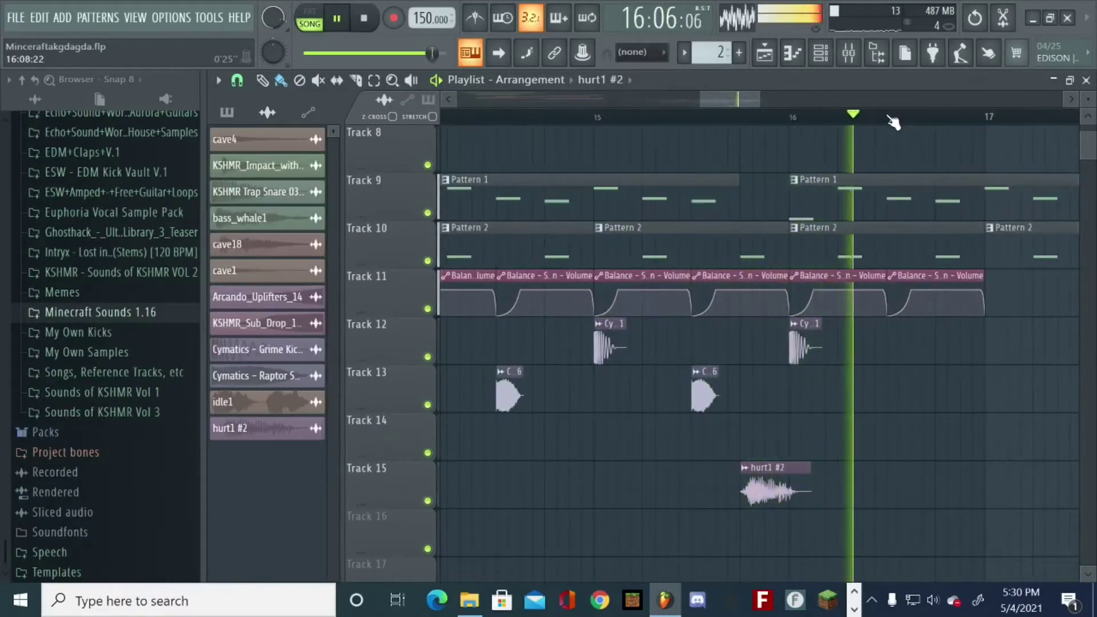
key("F9")
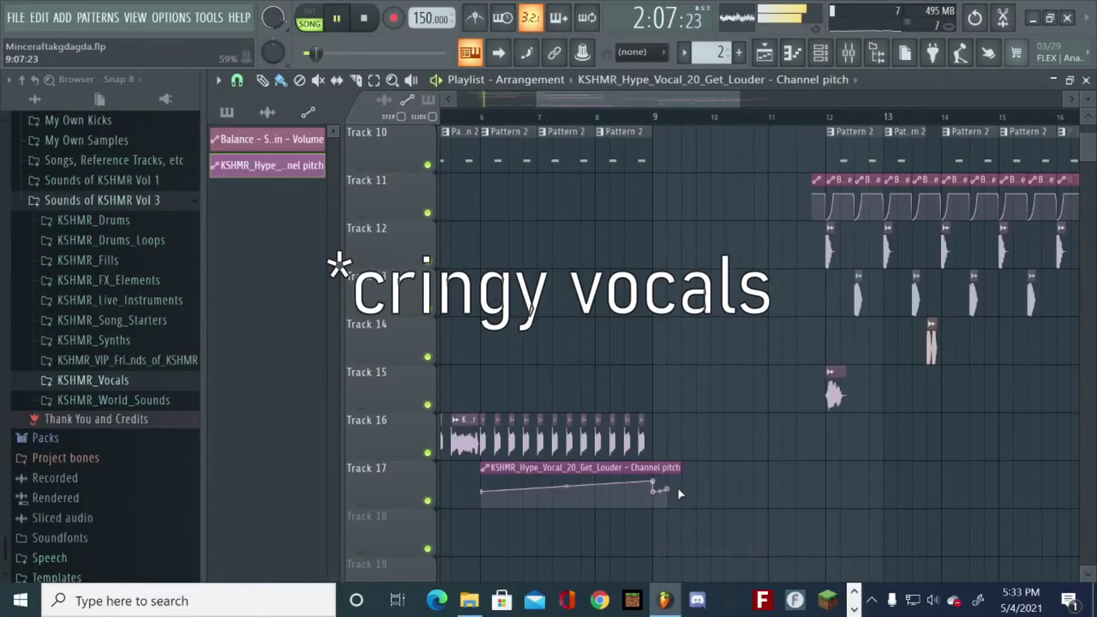
Paste the copied 50% value into the last point of the KSHMR_Hype_Vocal_20_Get_Louder channel pitch automation on Track 17.
right_click(684, 494)
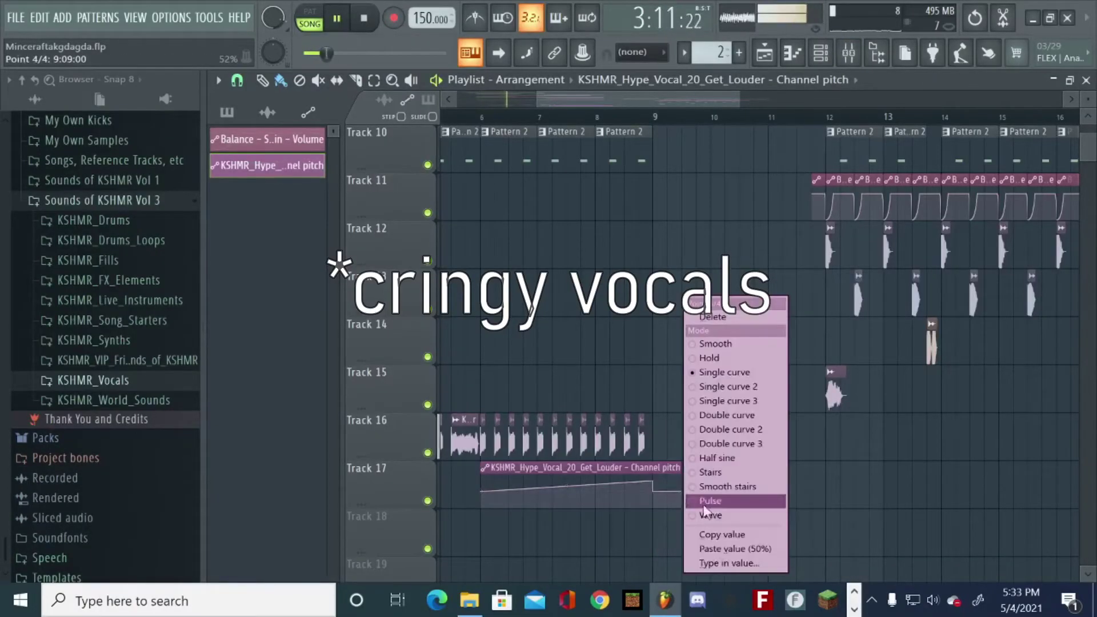
left_click(736, 548)
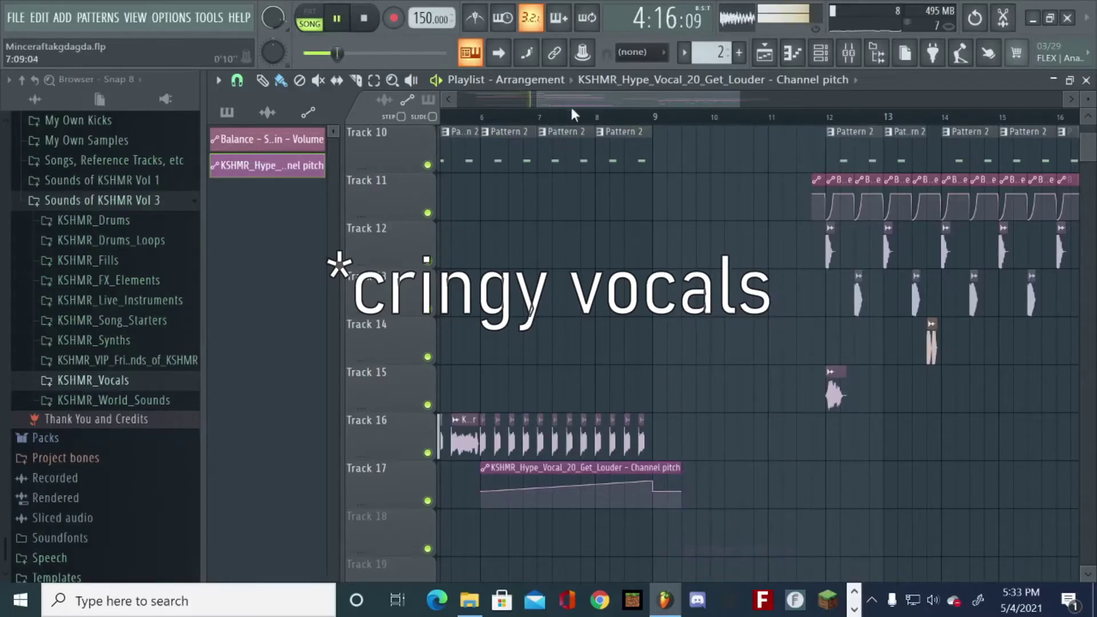
scroll(574, 119, "down", 2)
scroll(577, 121, "up", 3)
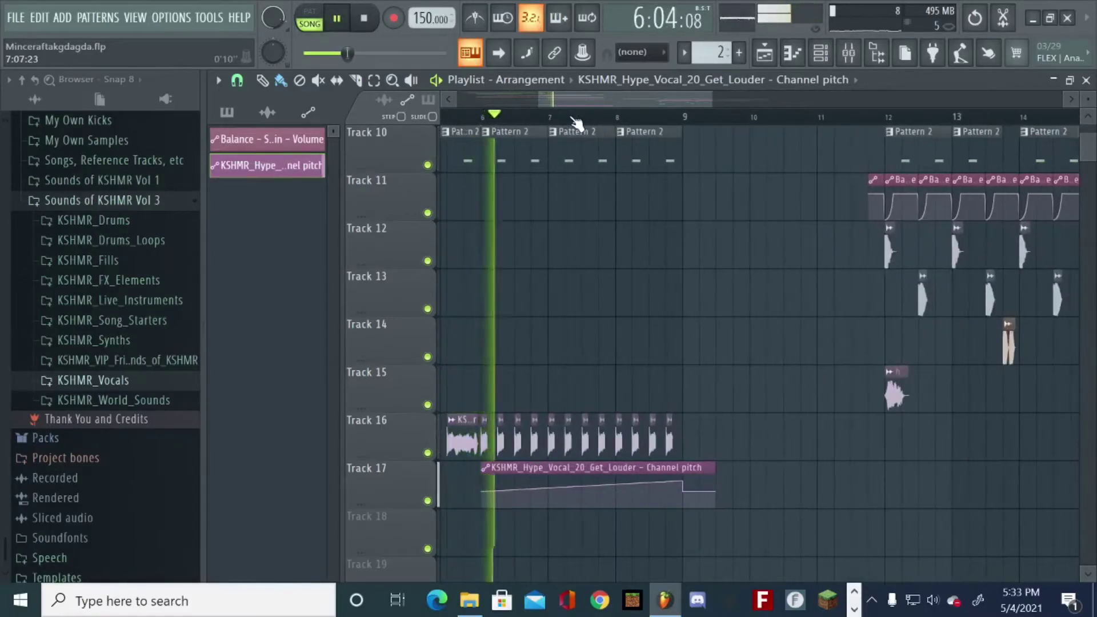
scroll(576, 122, "down", 2)
scroll(576, 122, "down", 3)
scroll(578, 122, "up", 5)
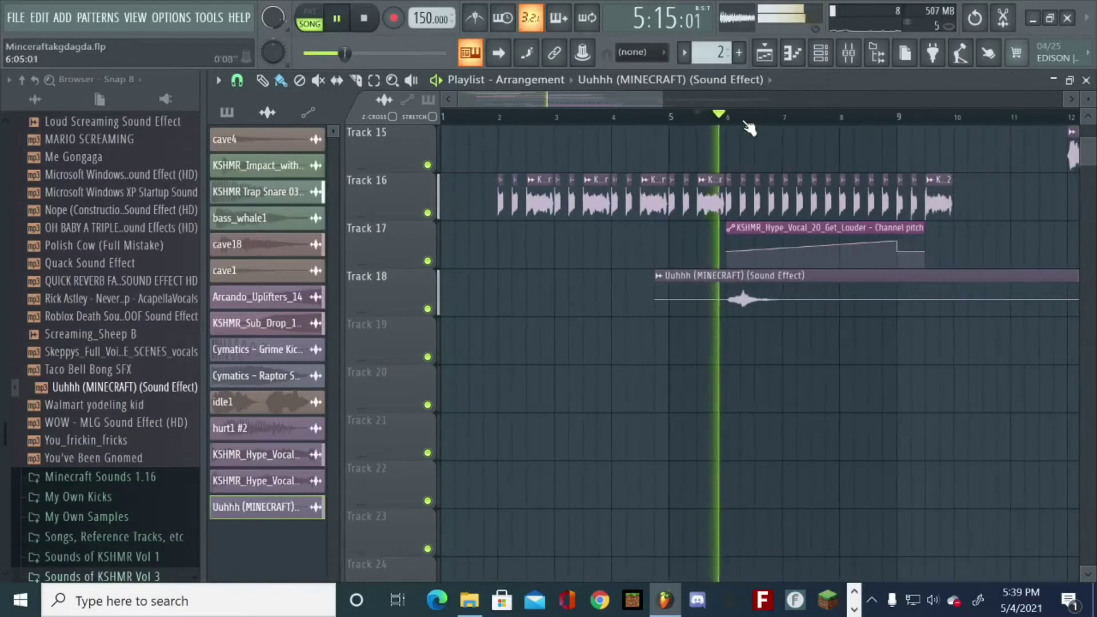
Stop playback around the Uuhhh (MINECRAFT) (Sound Effect) clip on Track 18 and show the channel rack.
scroll(751, 120, "down", 4)
key("space")
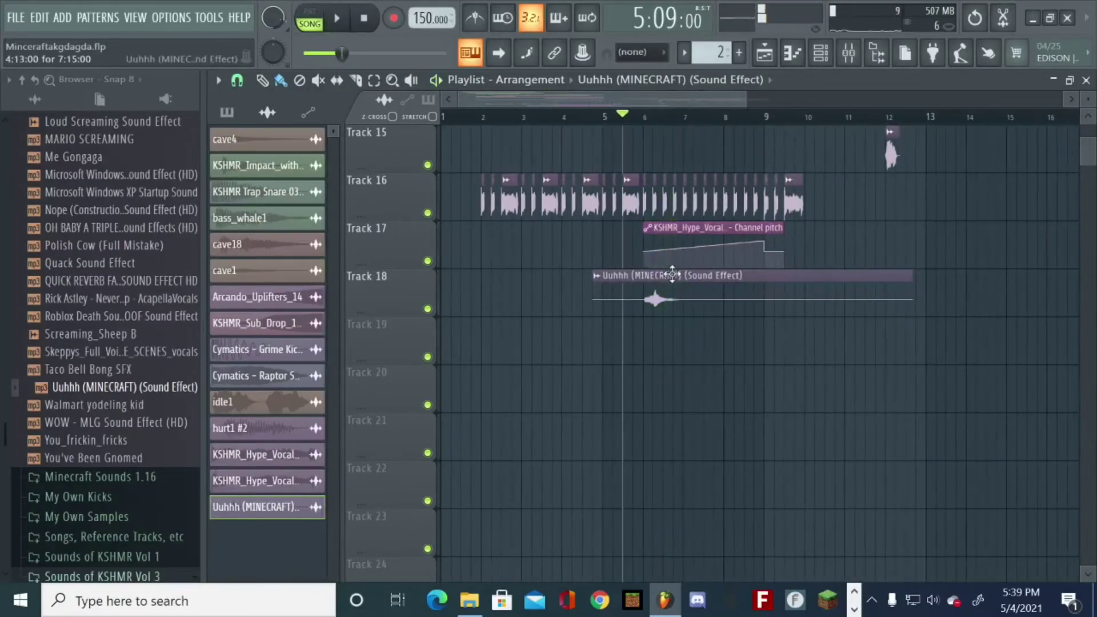
key("F6")
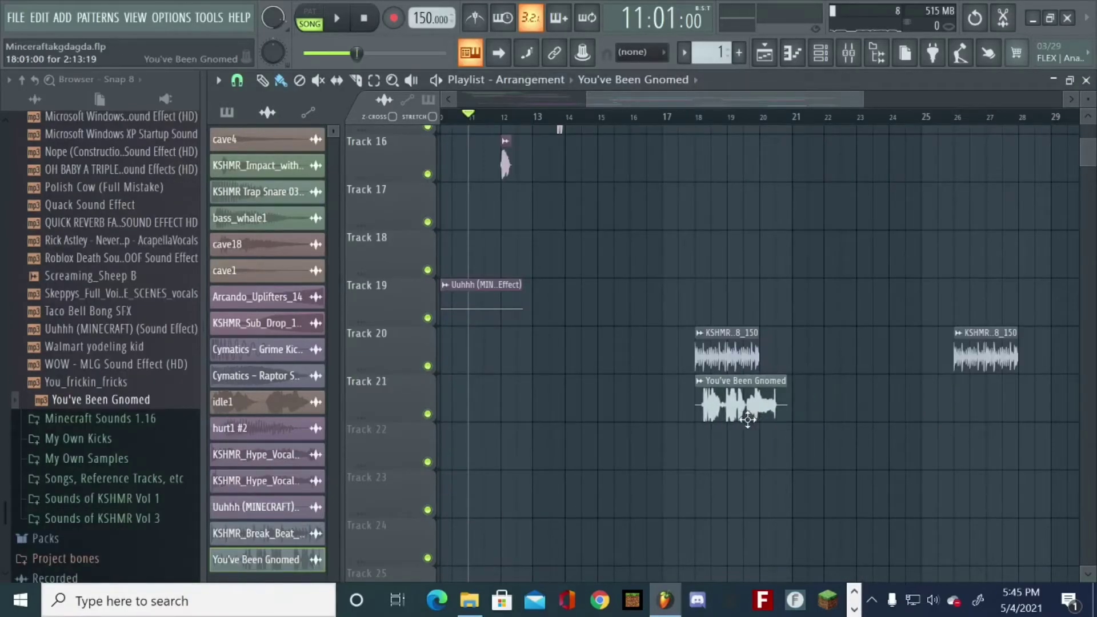
Play back the section at bar 18 with the break beat loop on Track 20 and You've Been Gnomed on Track 21.
key("space")
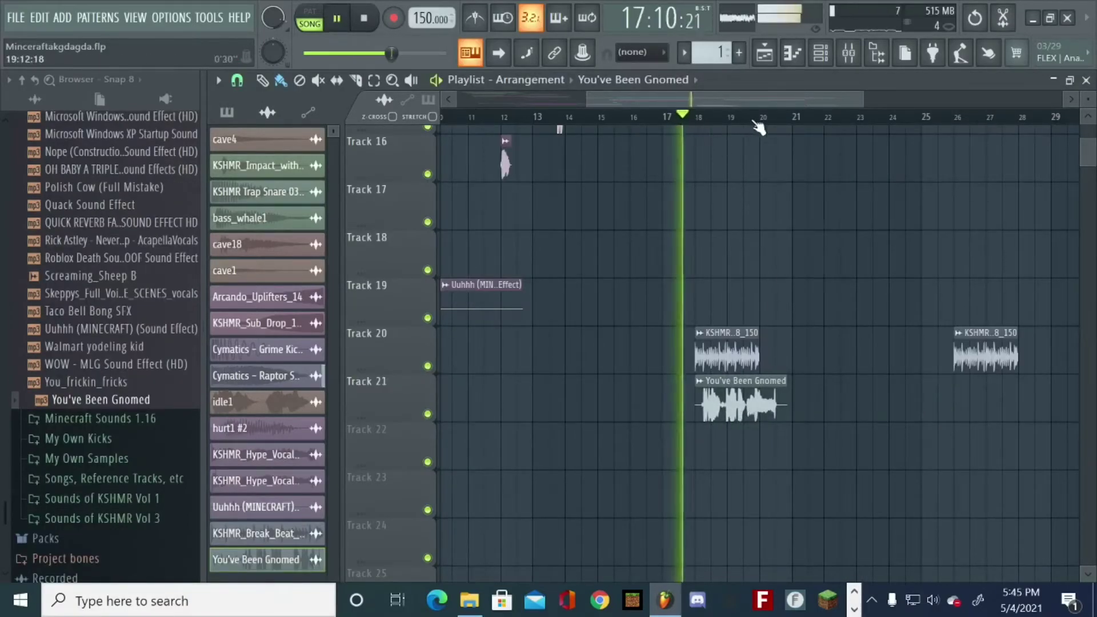
scroll(754, 122, "up", 5)
scroll(759, 127, "up", 2)
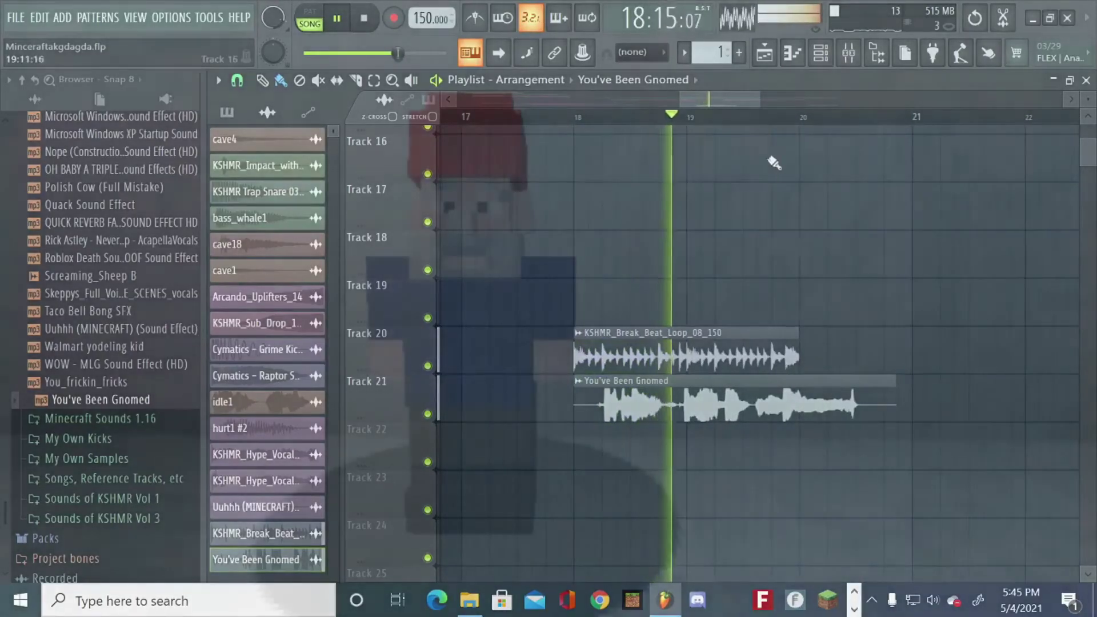